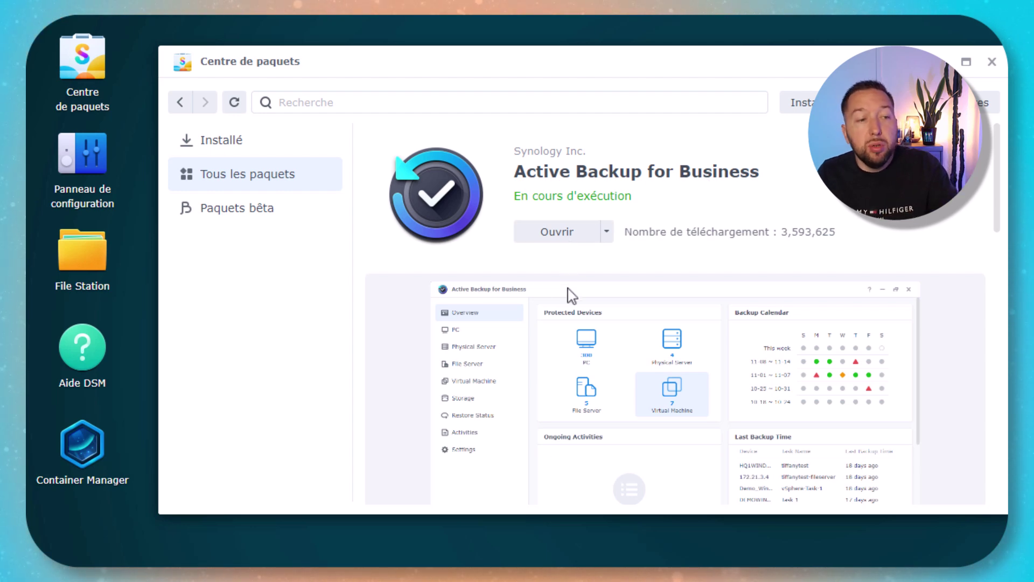
Open Active Backup for Business from the main menu, activate the package and reposition its window
left_click(88, 14)
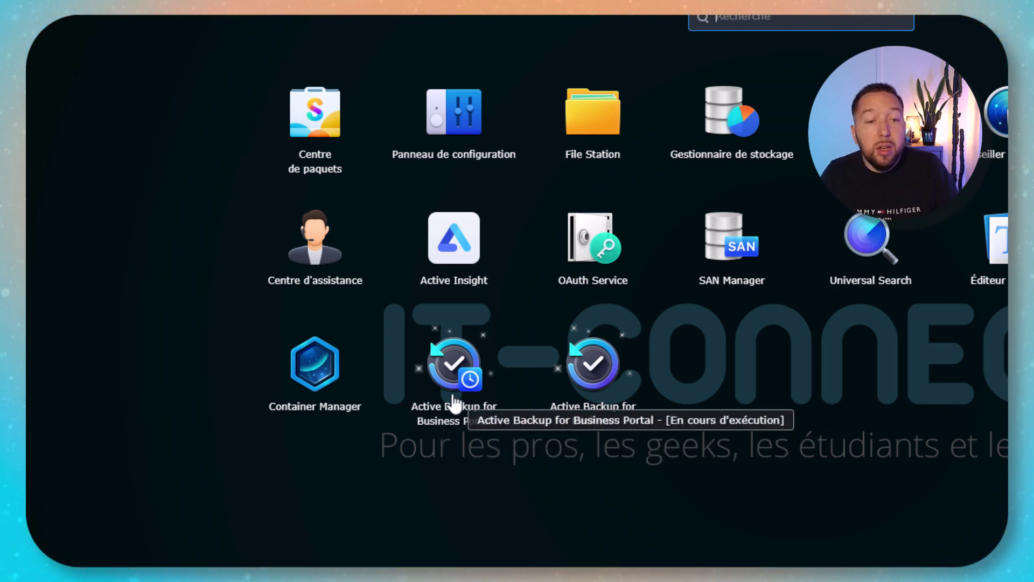
left_click(595, 376)
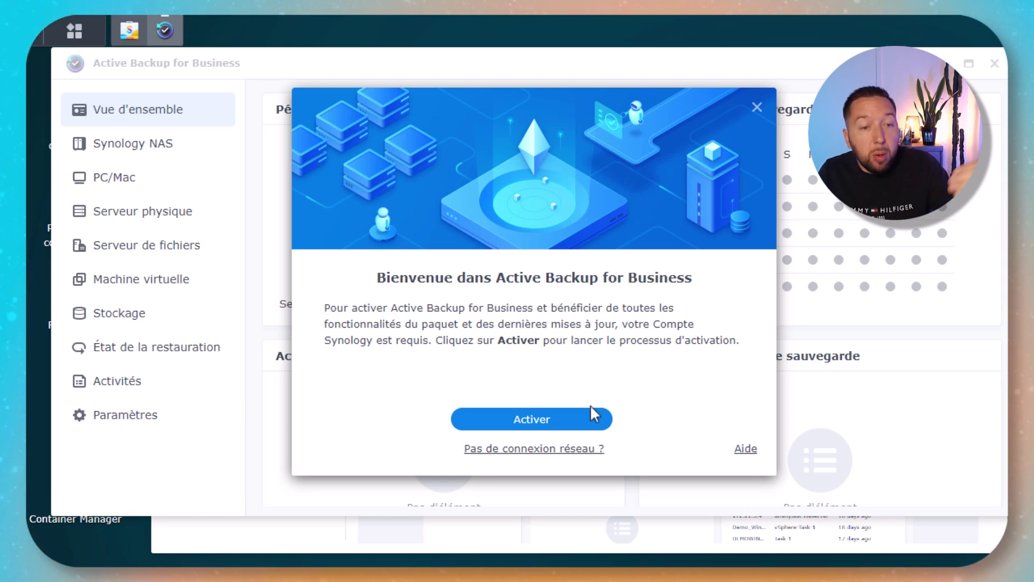
left_click(587, 423)
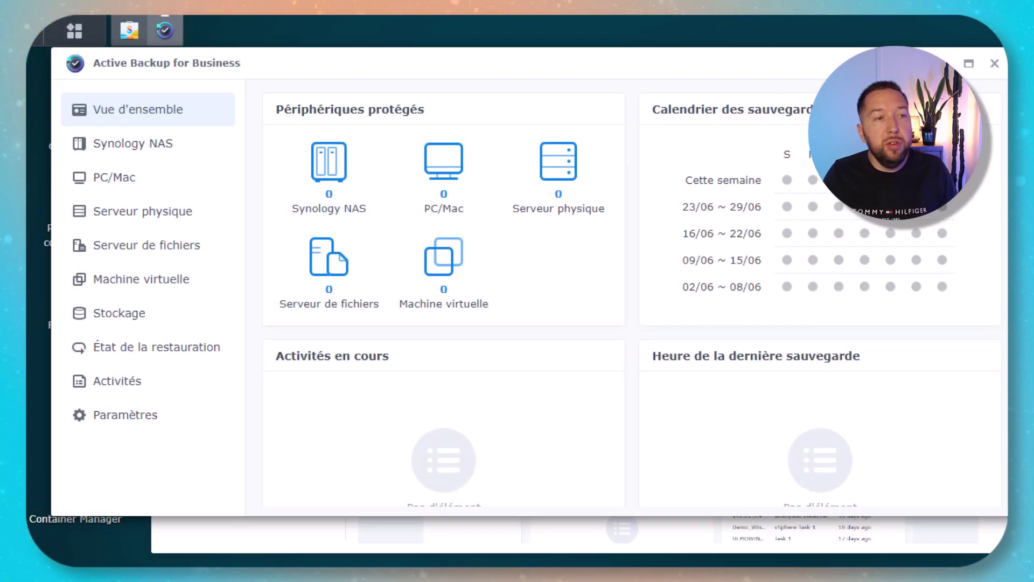
left_click_drag(393, 61, 410, 99)
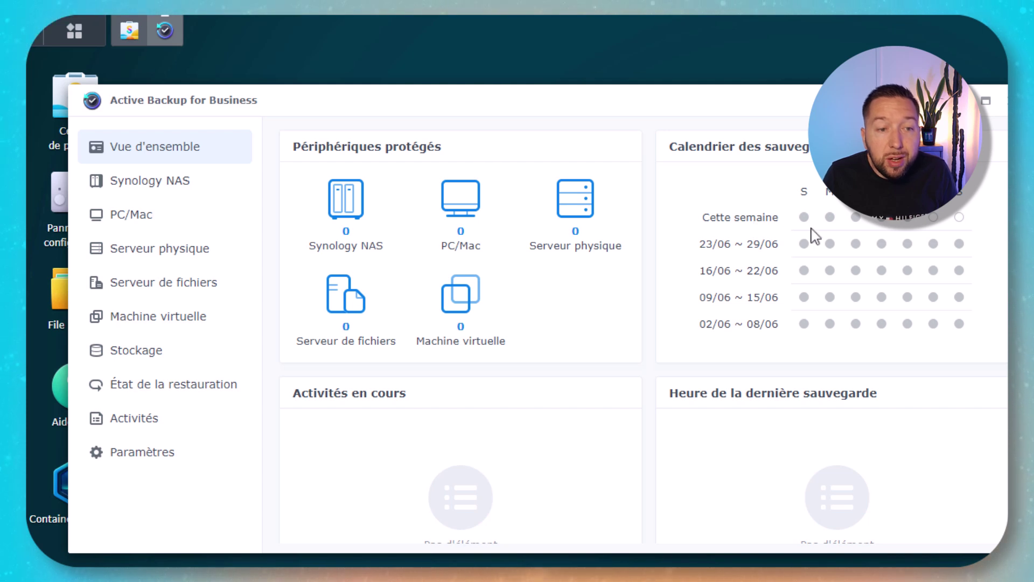
Examine the overview dashboard's backup calendar, activities, storage status and transmission trends, as well as the PC/Mac device section
mouse_move(952, 245)
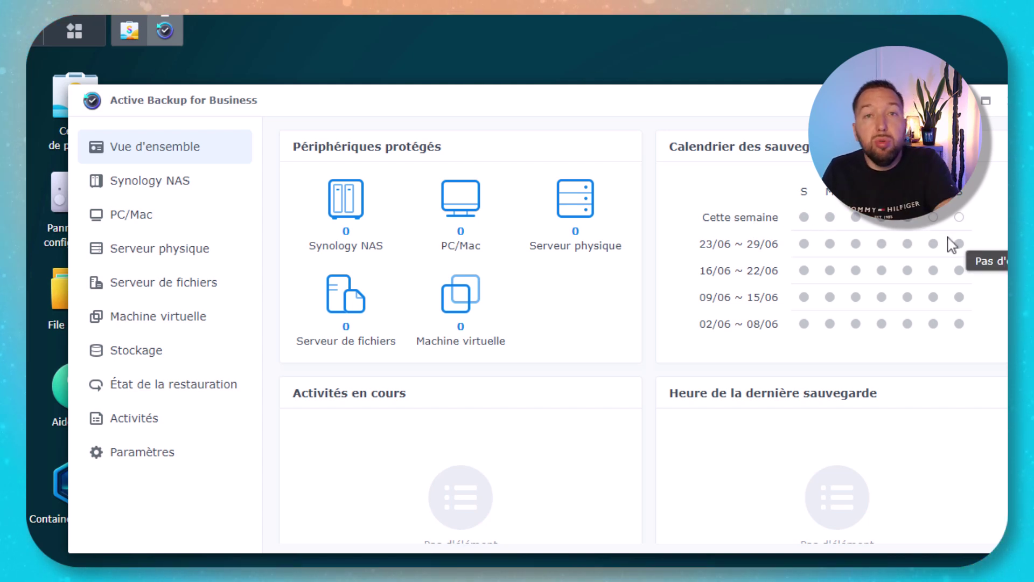
mouse_move(882, 219)
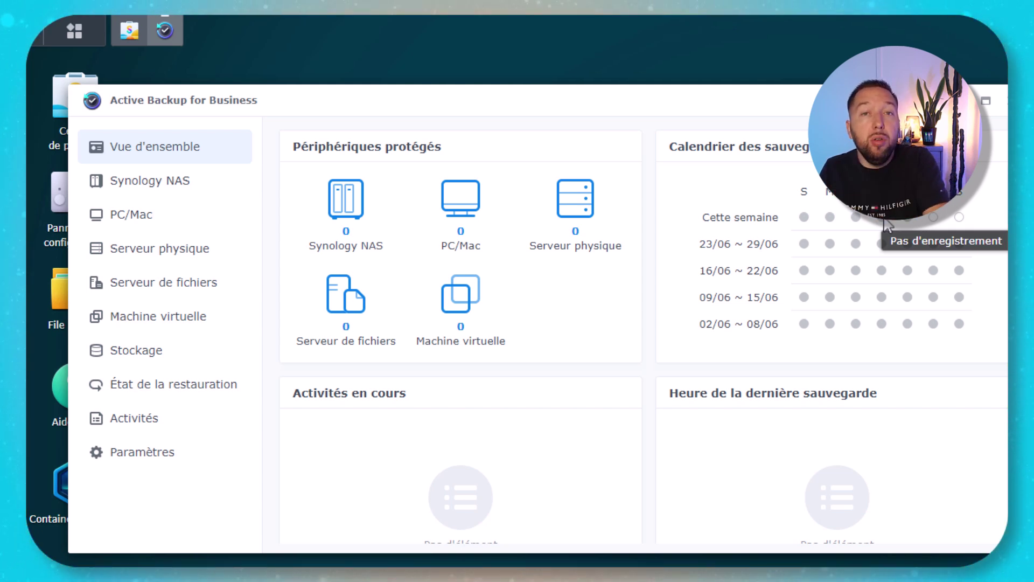
mouse_move(893, 237)
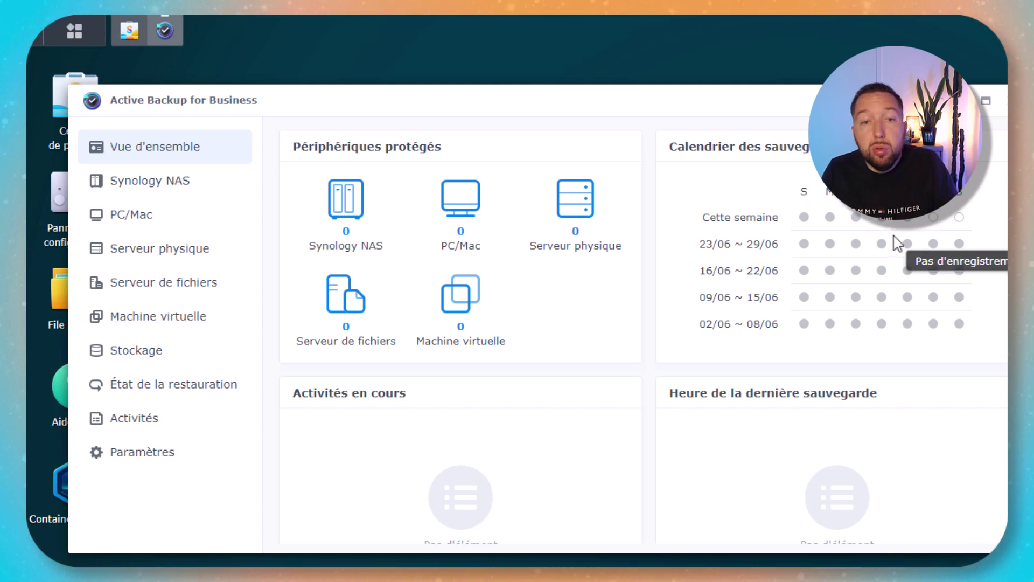
scroll(671, 318, "down", 8)
scroll(668, 296, "up", 6)
scroll(612, 284, "down", 2)
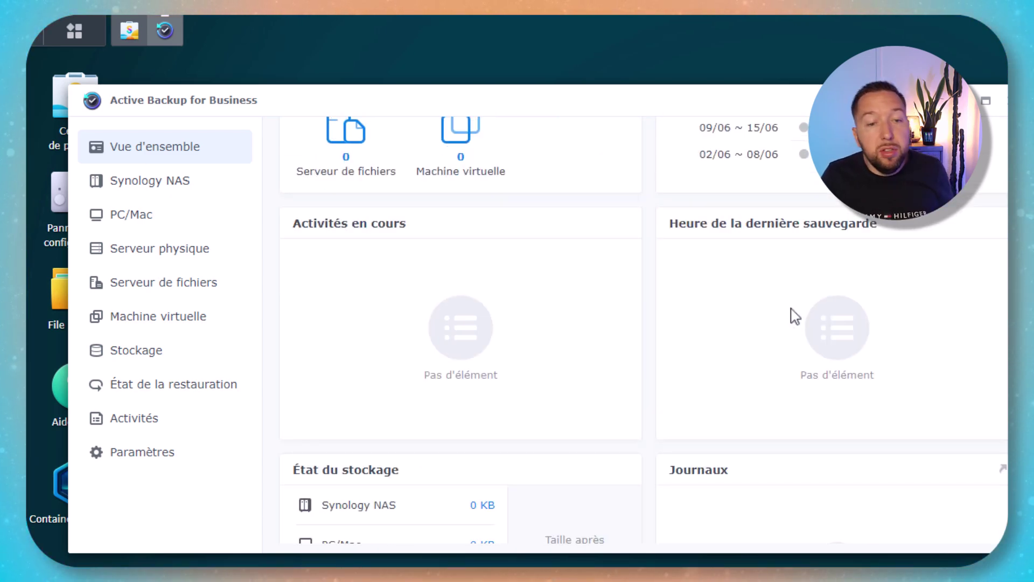
scroll(801, 316, "down", 5)
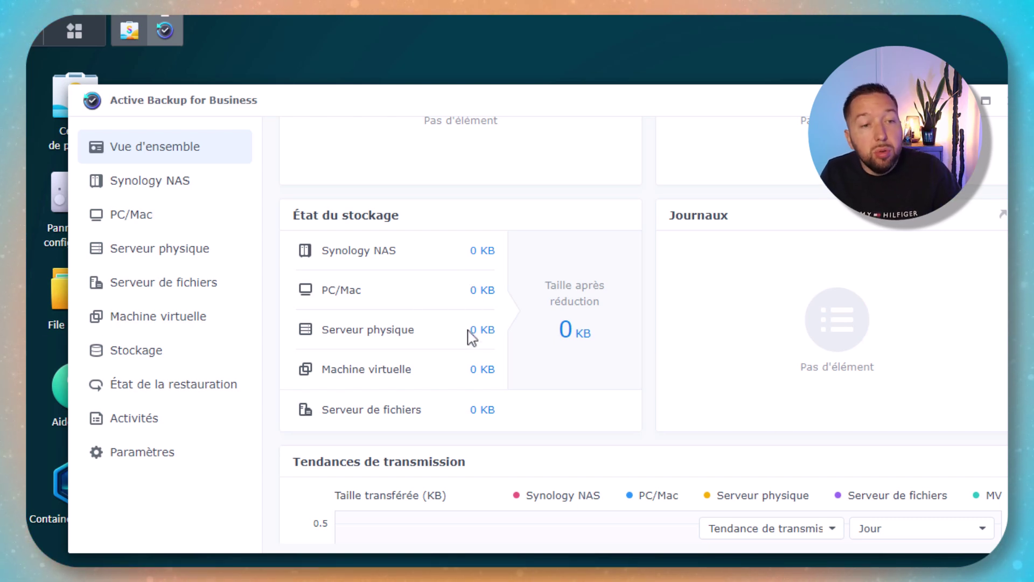
scroll(566, 334, "down", 3)
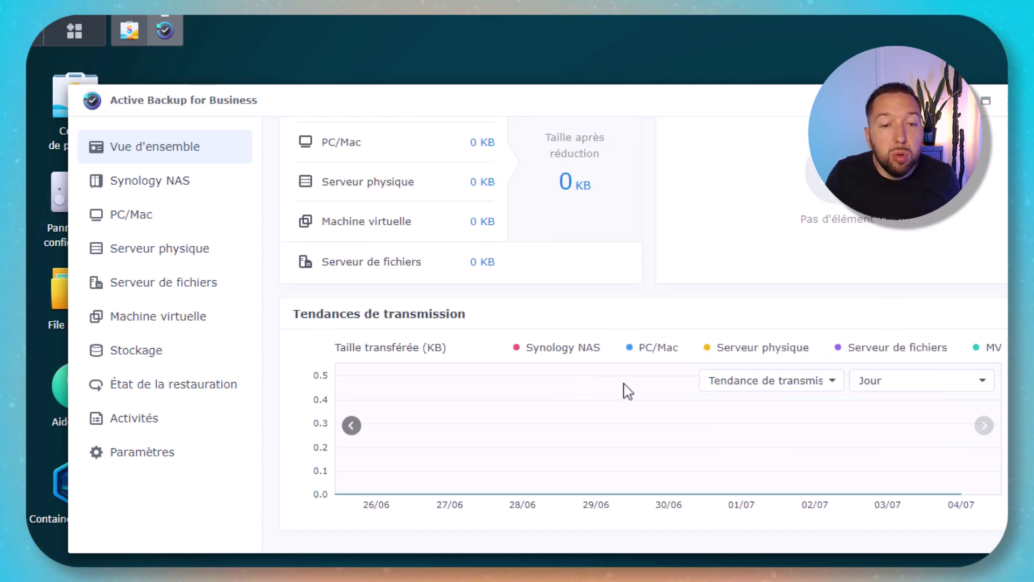
scroll(627, 401, "up", 5)
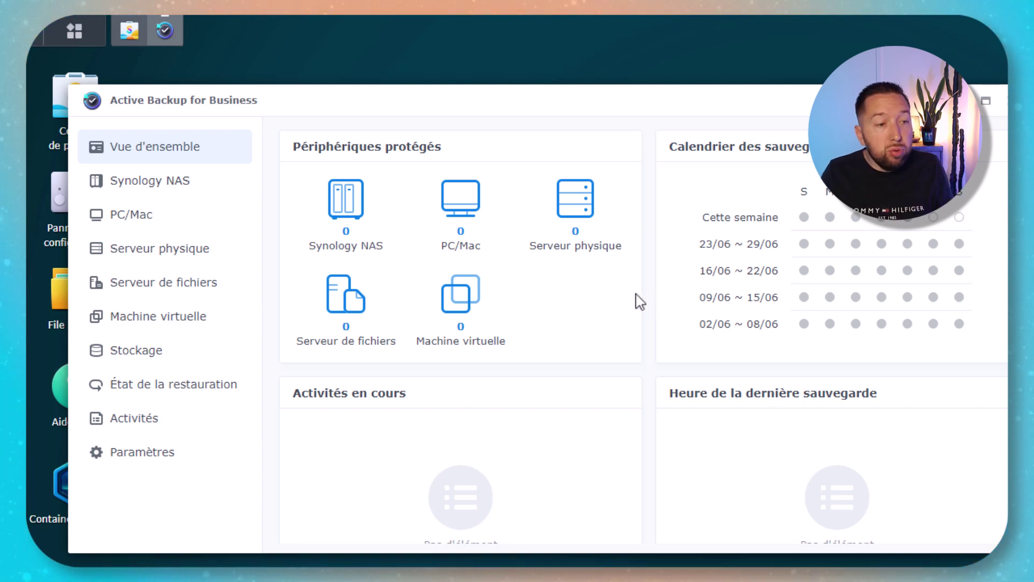
left_click(160, 218)
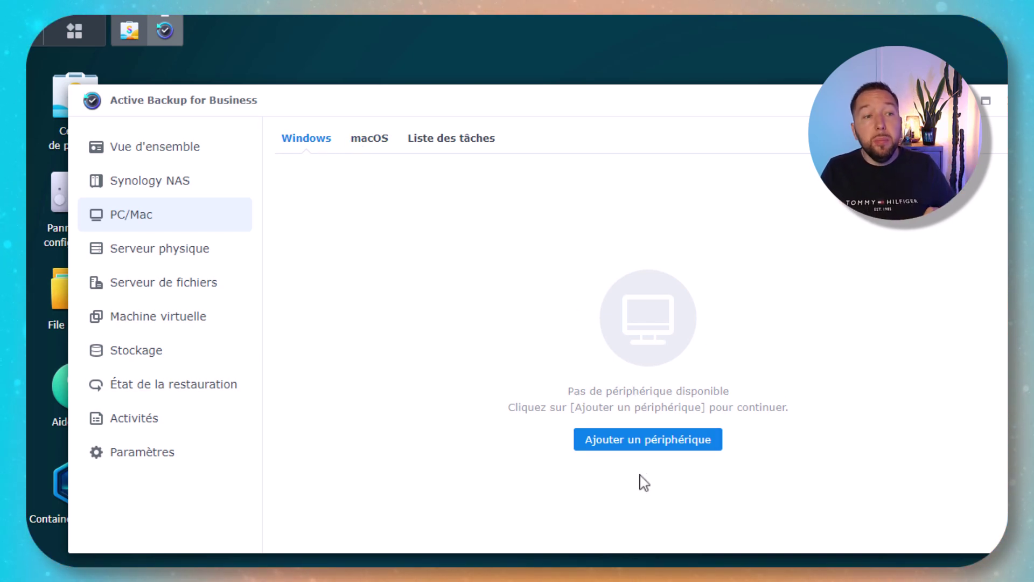
Show the agent templates in the backup settings and select the default Windows template
left_click(162, 458)
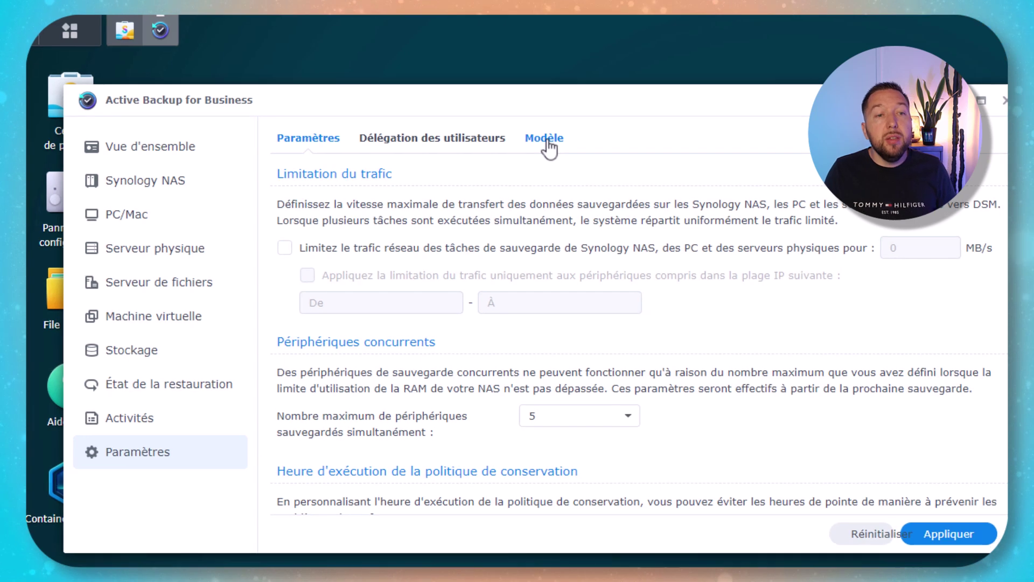
left_click(547, 140)
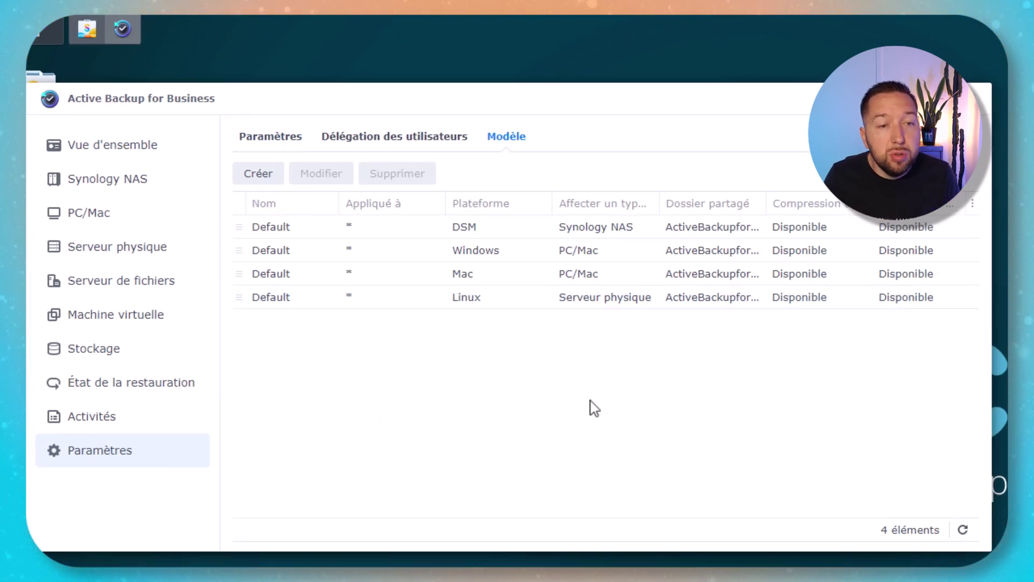
left_click(484, 257)
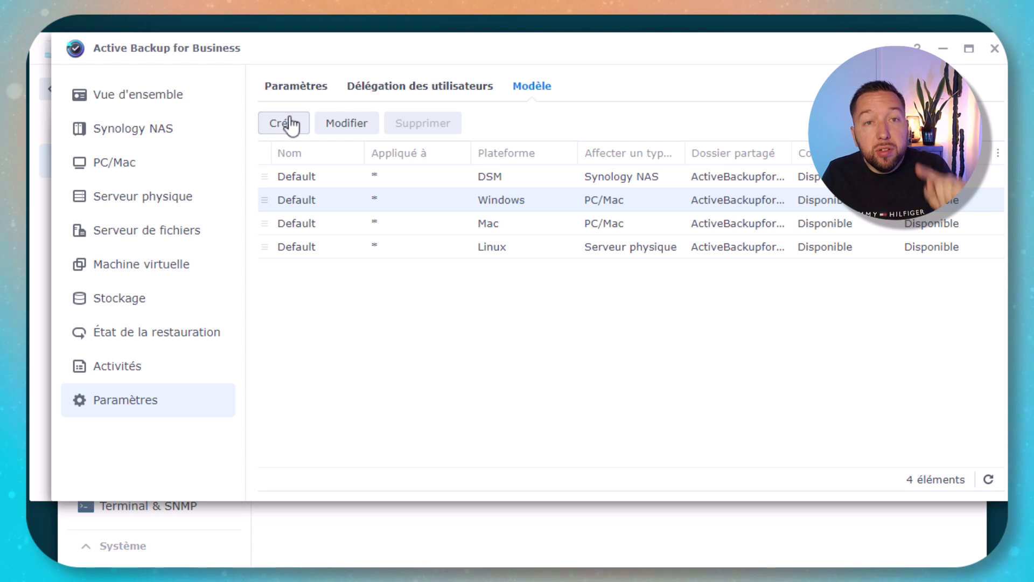
Begin a new user account in the Control Panel named backup, with a random generated password and only the default users group
left_click(406, 563)
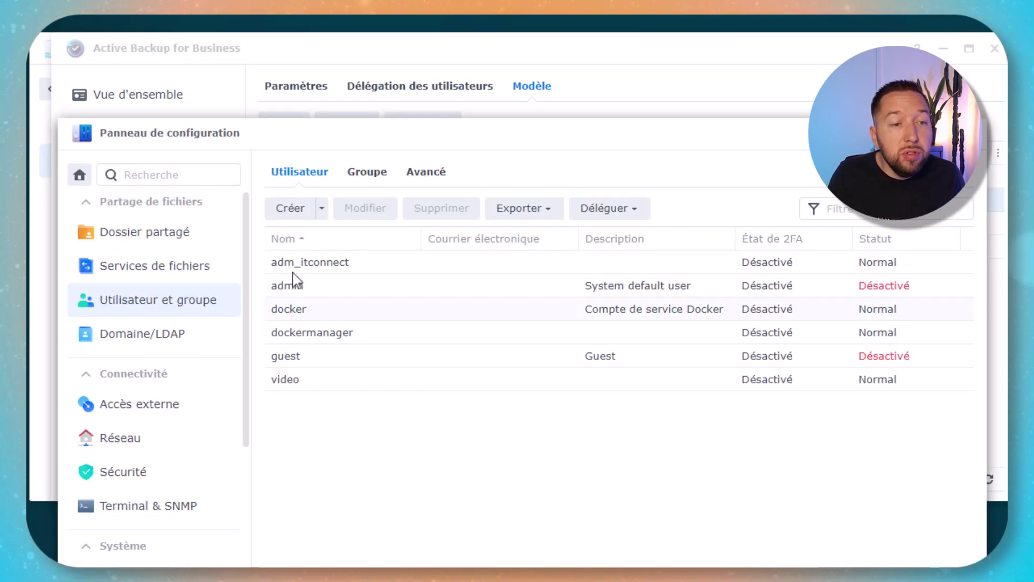
left_click(290, 208)
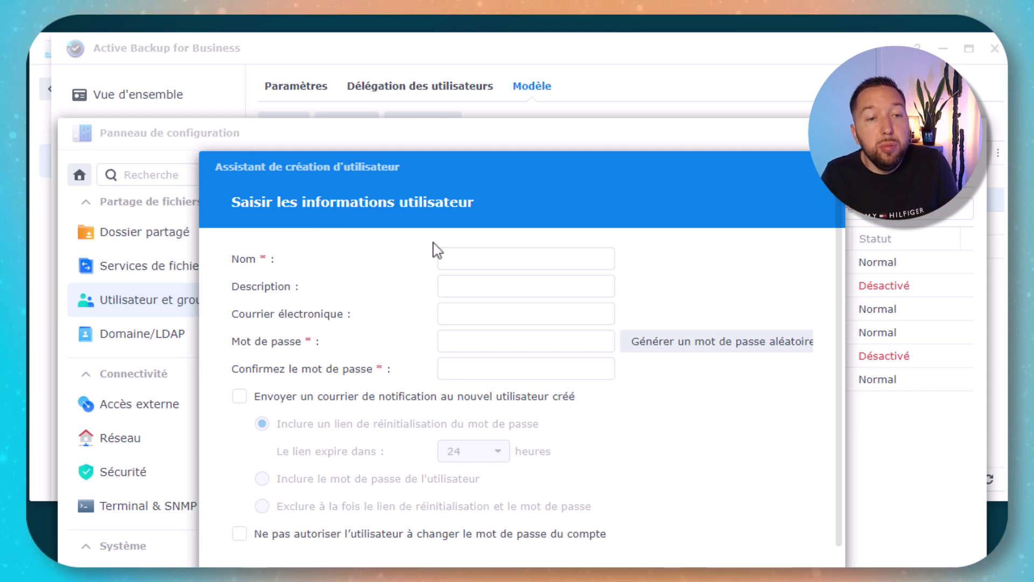
left_click(504, 257)
type("backup")
left_click(670, 341)
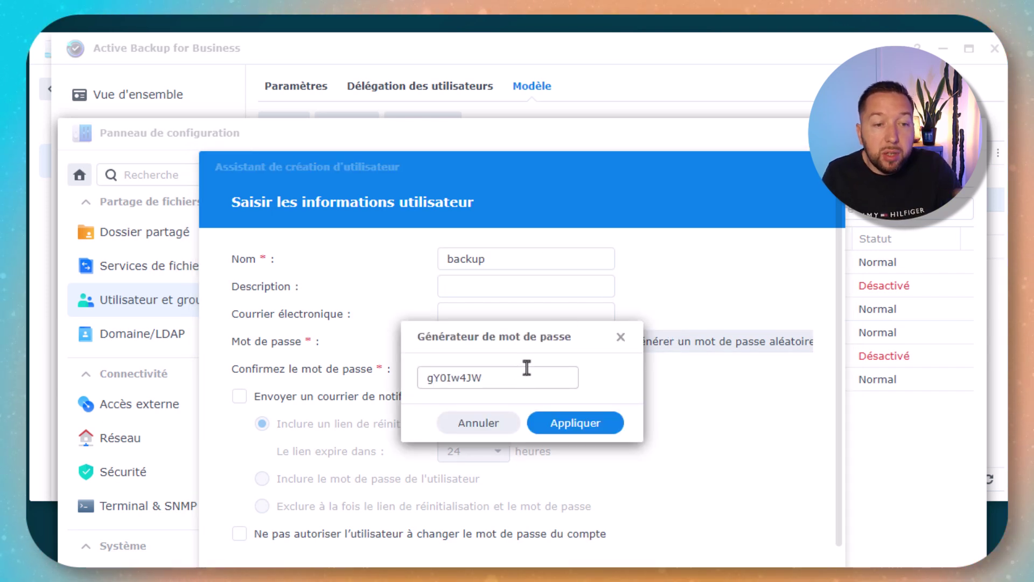
left_click(555, 424)
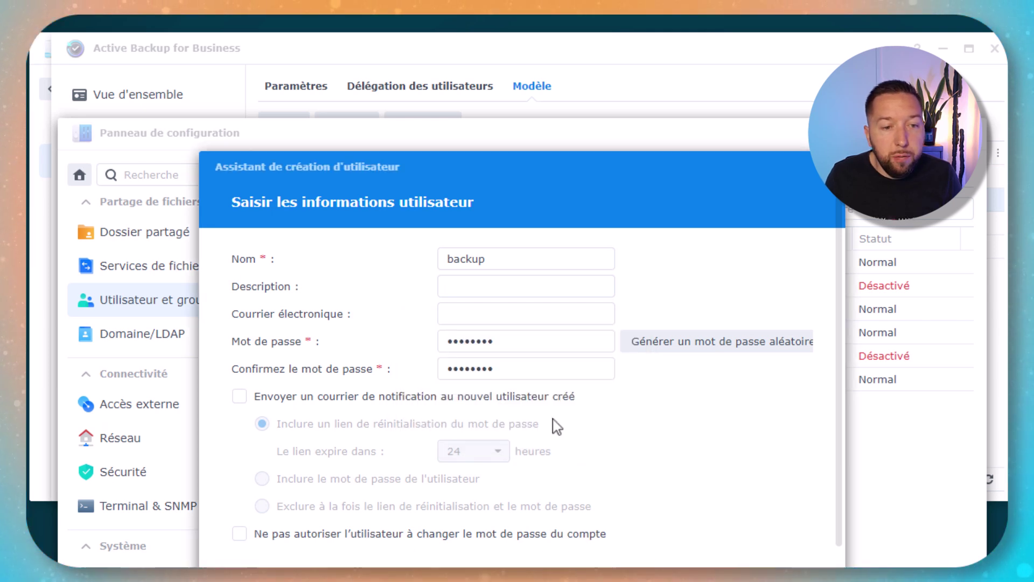
left_click(776, 580)
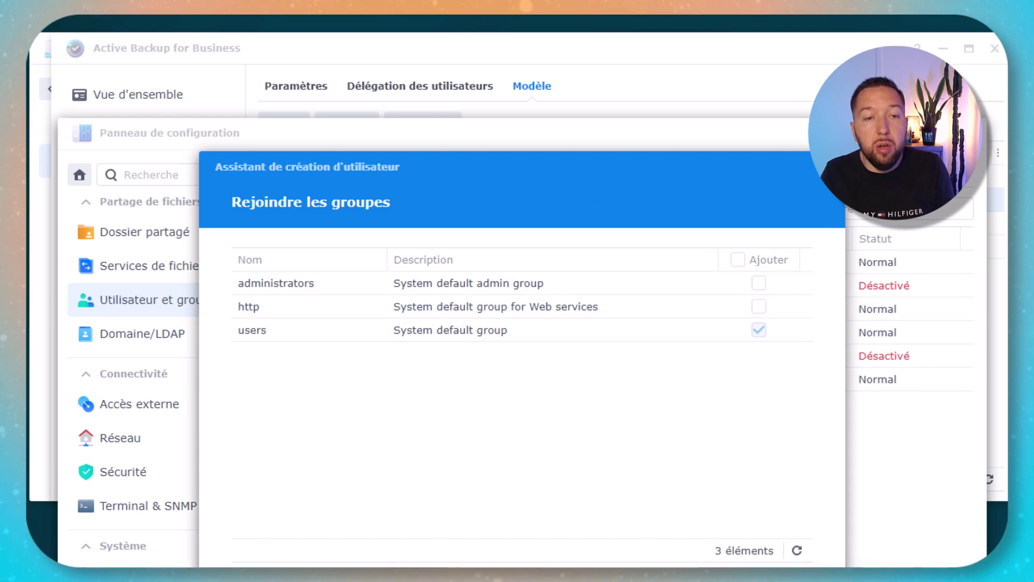
left_click(794, 580)
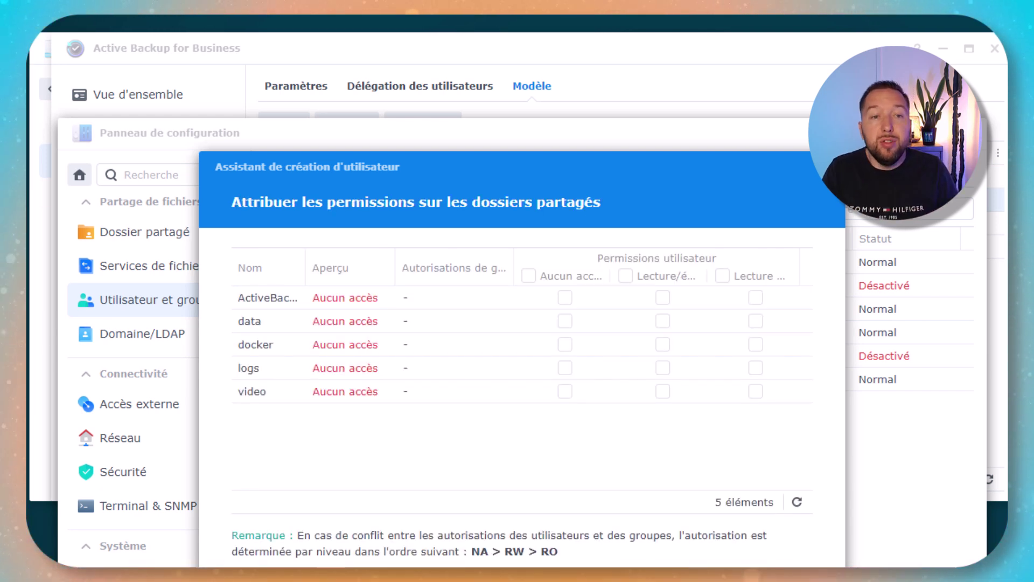
Grant the backup user read/write permission on the ActiveBackupforBusiness shared folder and leave its quotas unlimited
left_click_drag(305, 273, 369, 274)
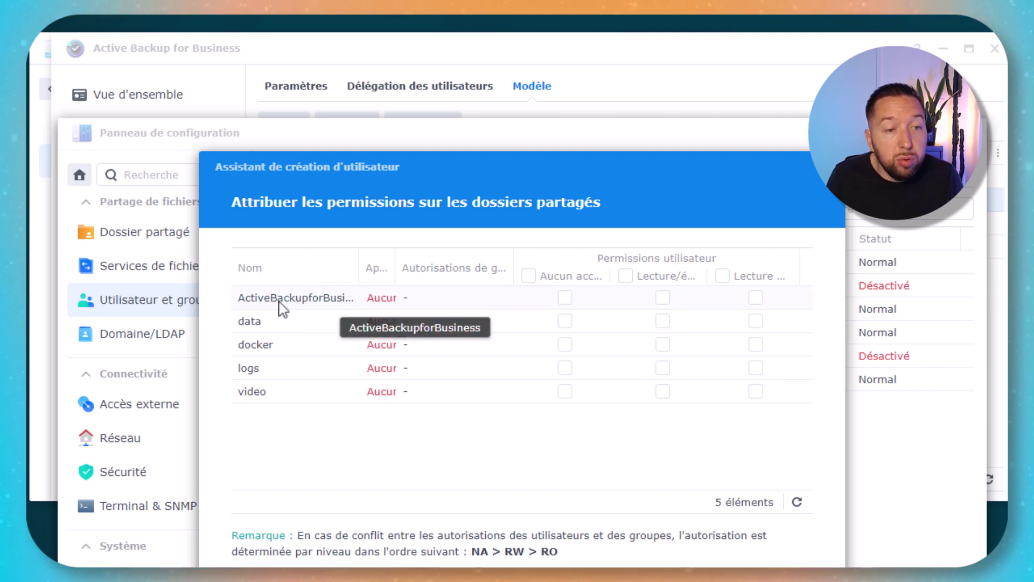
left_click(663, 298)
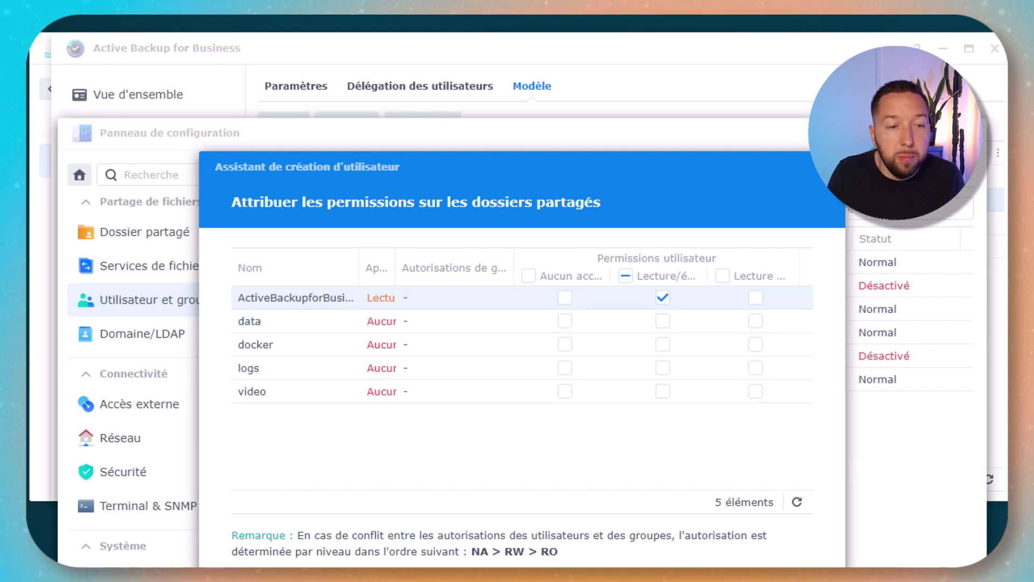
left_click(753, 562)
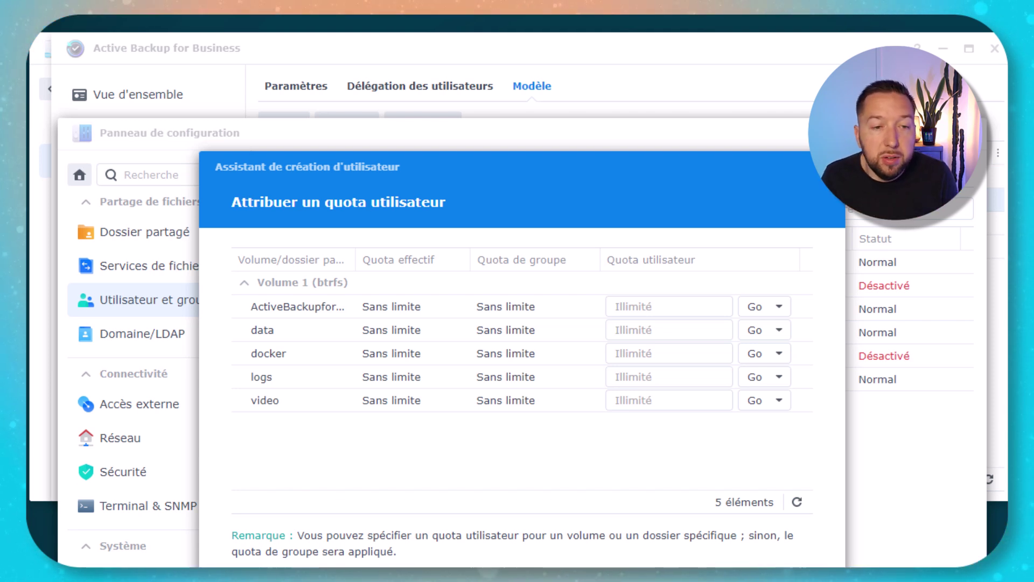
left_click(753, 564)
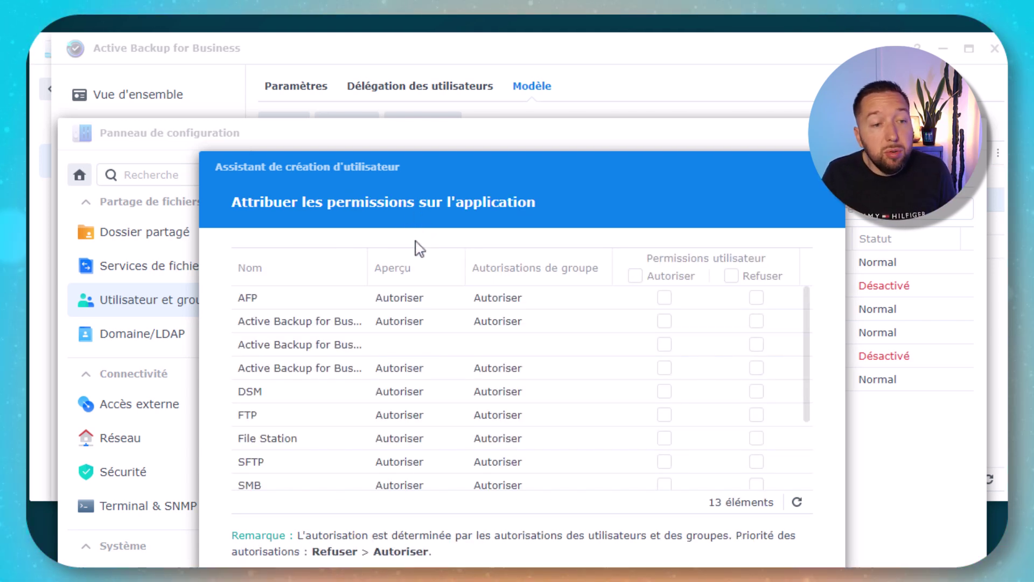
Allow the user access to Active Backup for Business Agent, keep the default speed limits and finish creating the account
left_click_drag(369, 278, 429, 278)
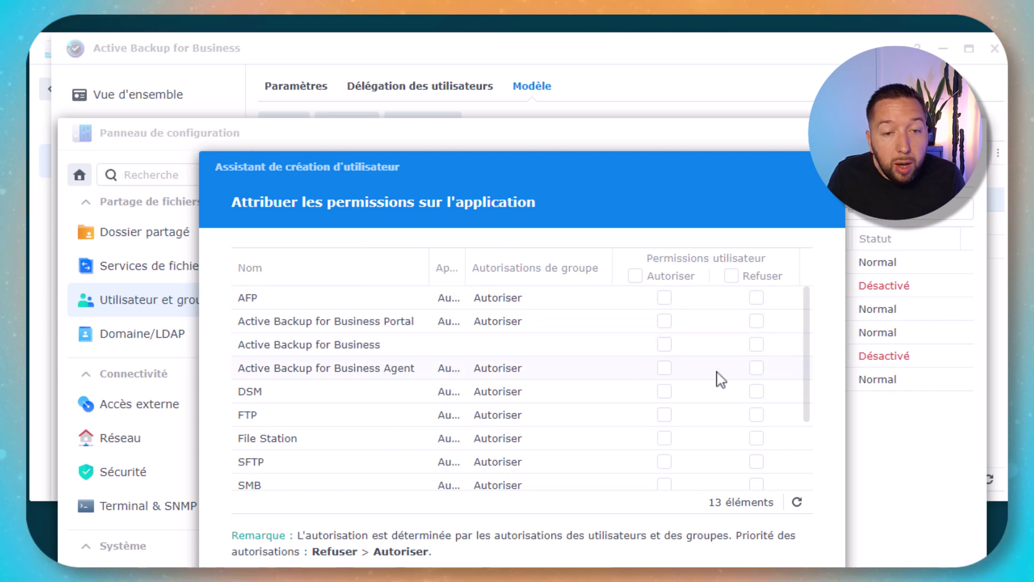
left_click(664, 369)
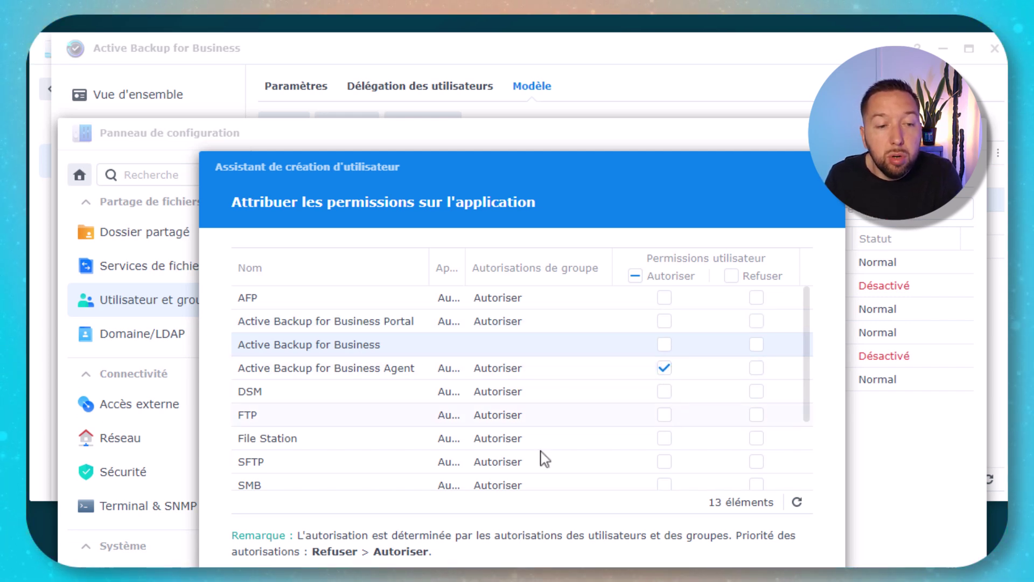
key("Return")
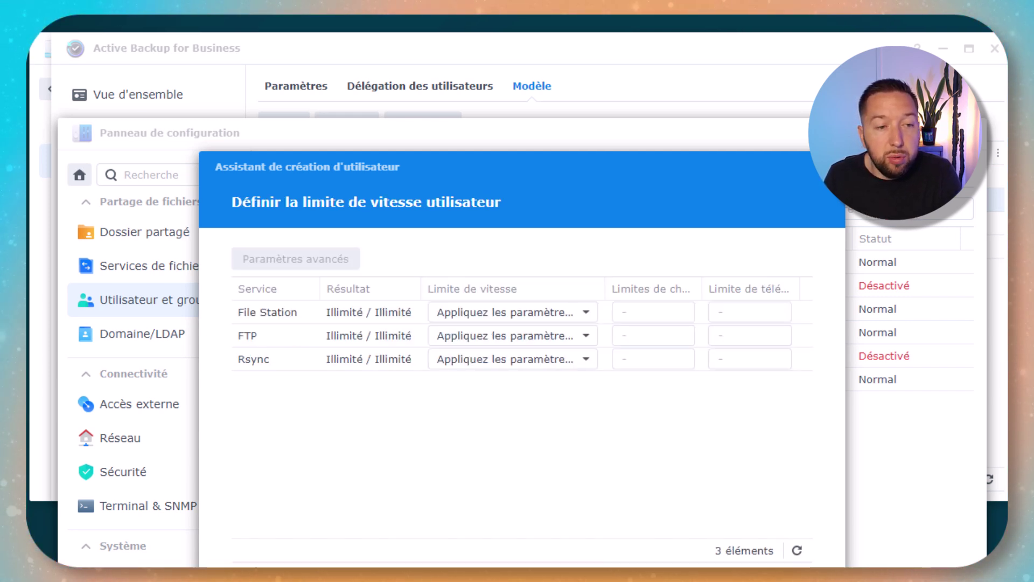
key("Return")
key("Return")
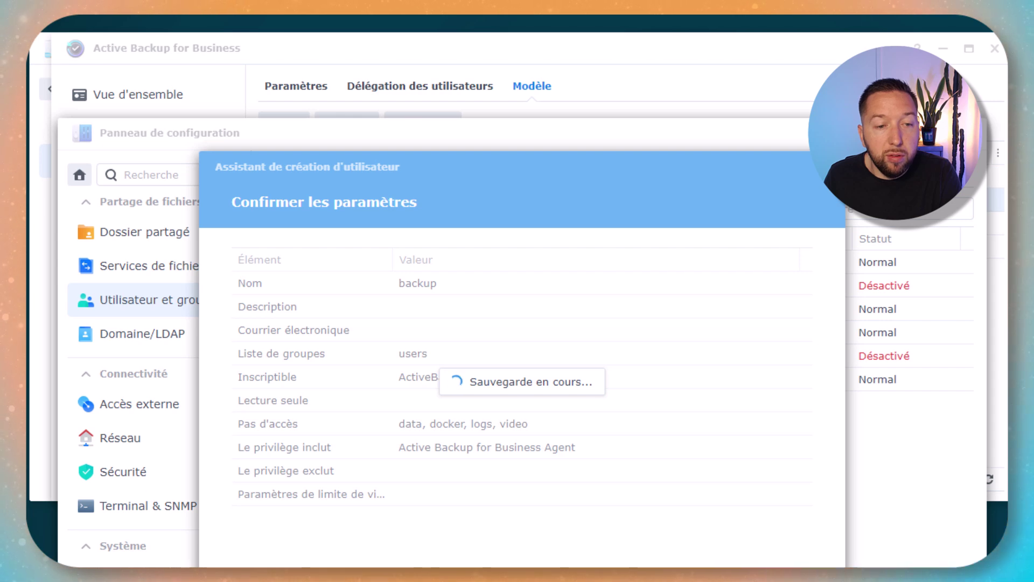
Back in Active Backup for Business, start a template named IT-Connect Windows for the backup user, with platform Windows and device type PC/Mac
left_click(556, 46)
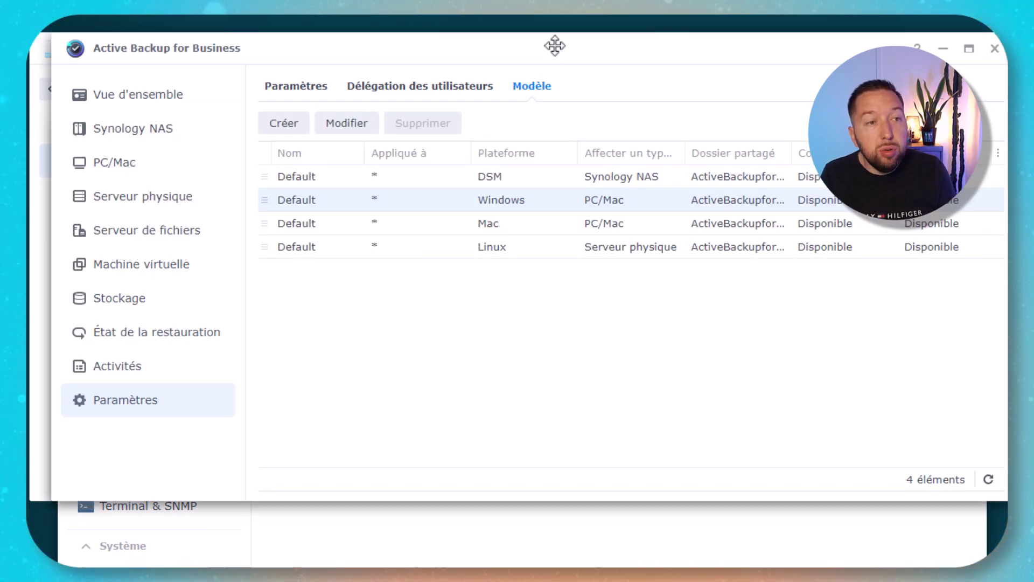
left_click(290, 127)
left_click(441, 147)
type("IT-Connect Windows")
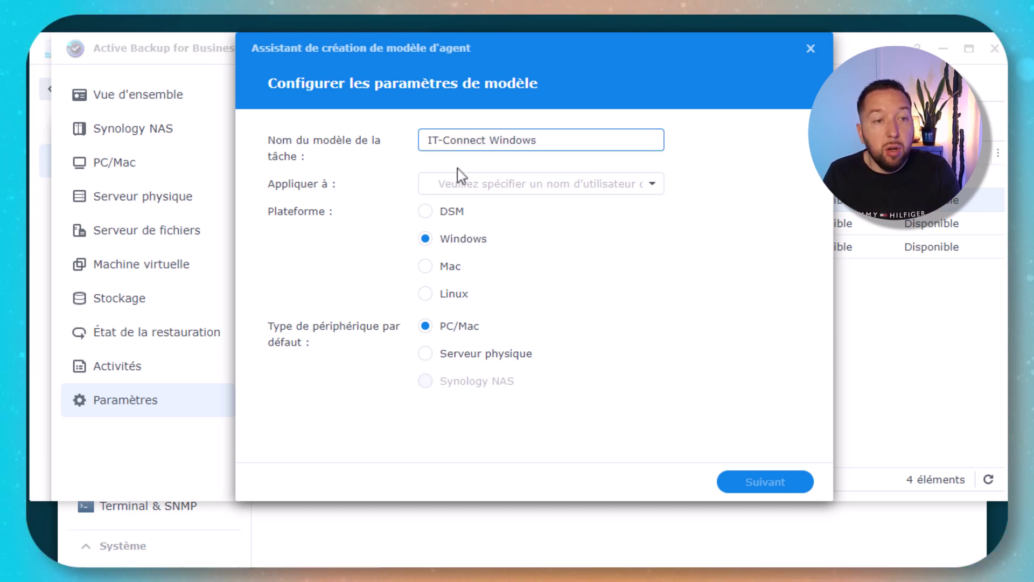
left_click(609, 182)
left_click(653, 184)
left_click(479, 263)
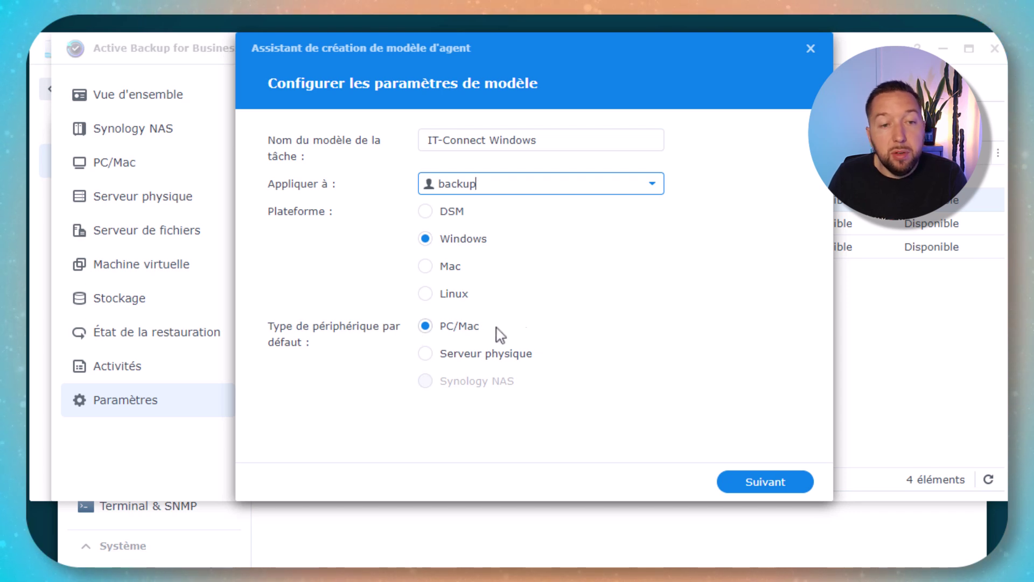
left_click(802, 487)
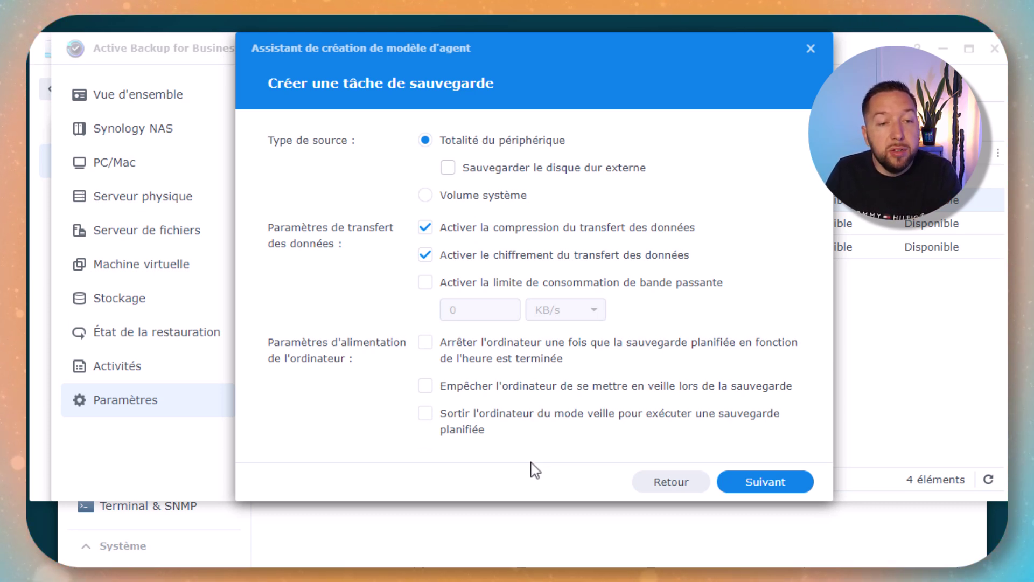
Accept the entire-device source with transfer compression and encryption, and use the ActiveBackupforBusiness shared folder as backup destination
left_click(750, 488)
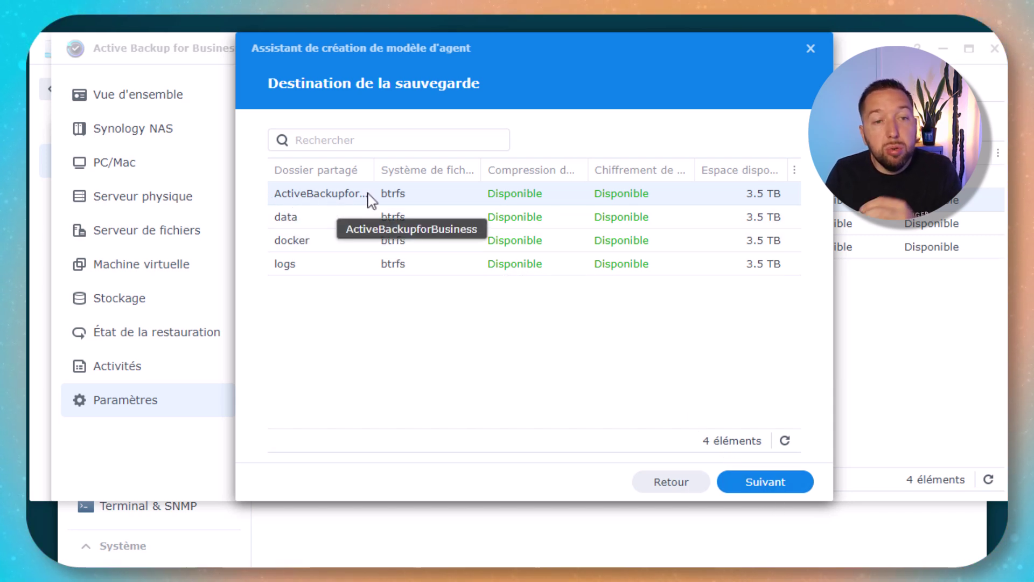
left_click(773, 484)
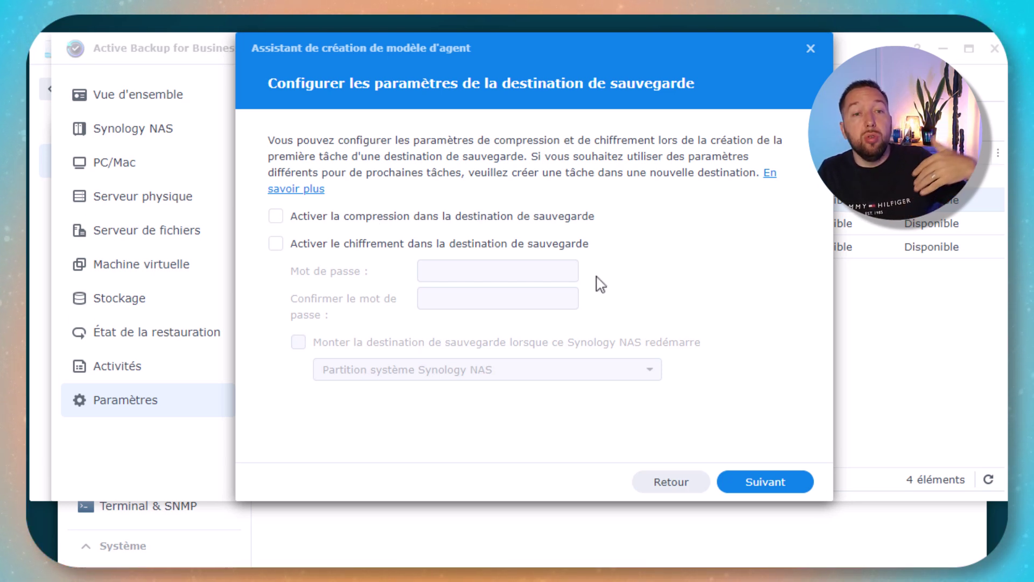
Enable encryption at the backup destination, enter and confirm its encryption password, and leave compression and mounting on restart off
left_click(533, 250)
left_click(541, 275)
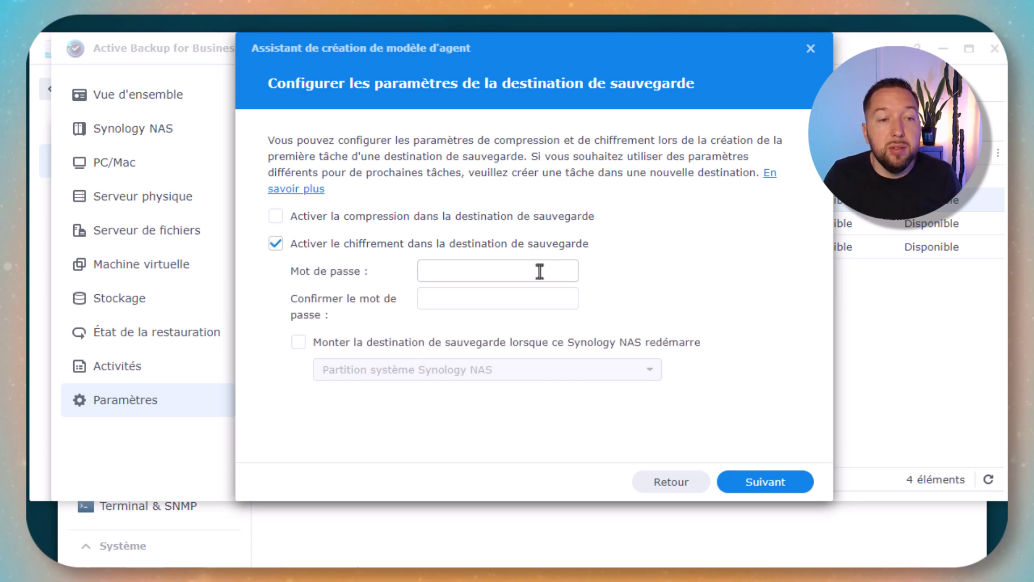
type("********")
left_click(543, 312)
type("********")
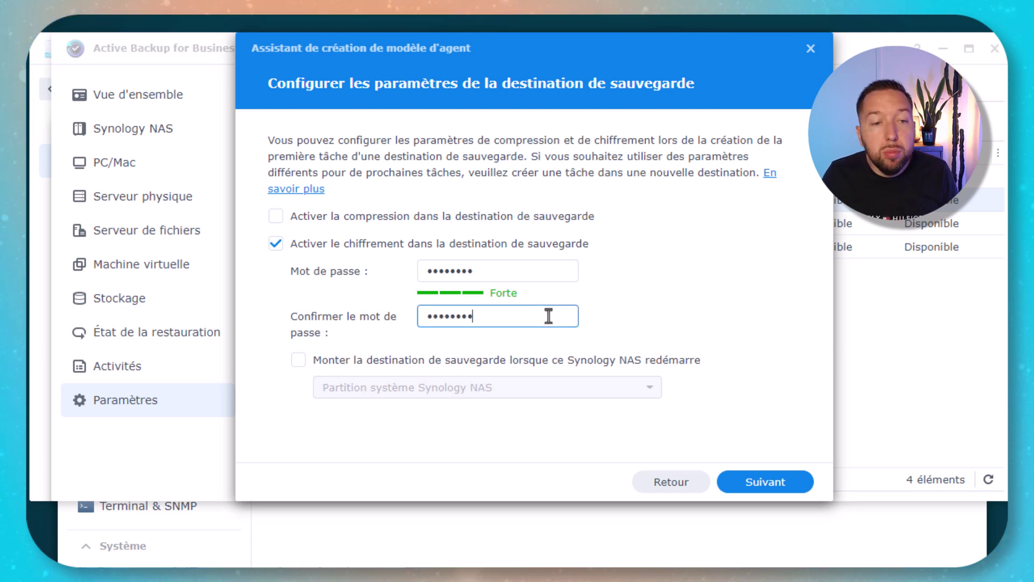
left_click(772, 486)
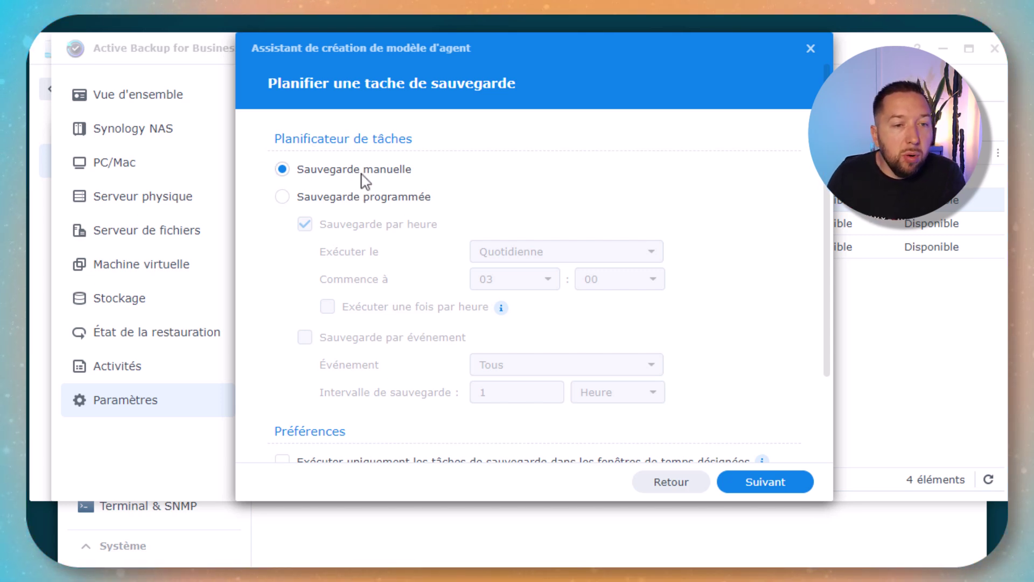
Schedule the template's backup by time, running daily at 03:00
left_click(365, 194)
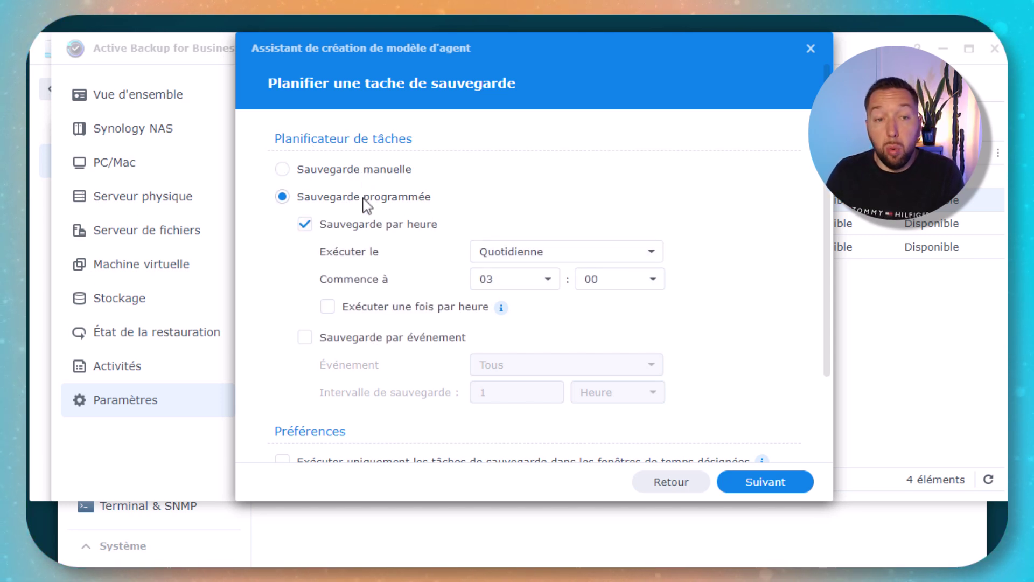
left_click(360, 225)
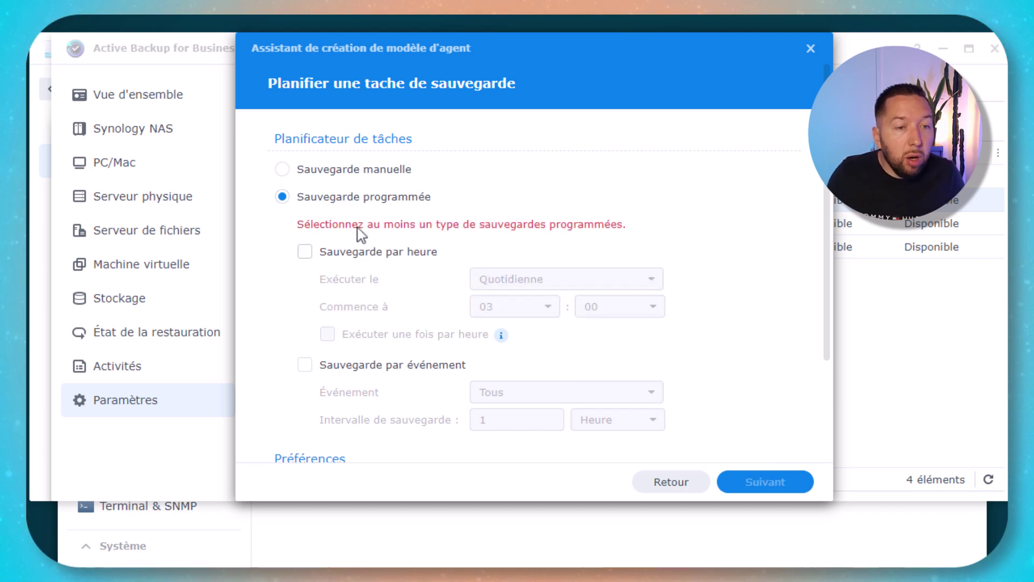
left_click(344, 253)
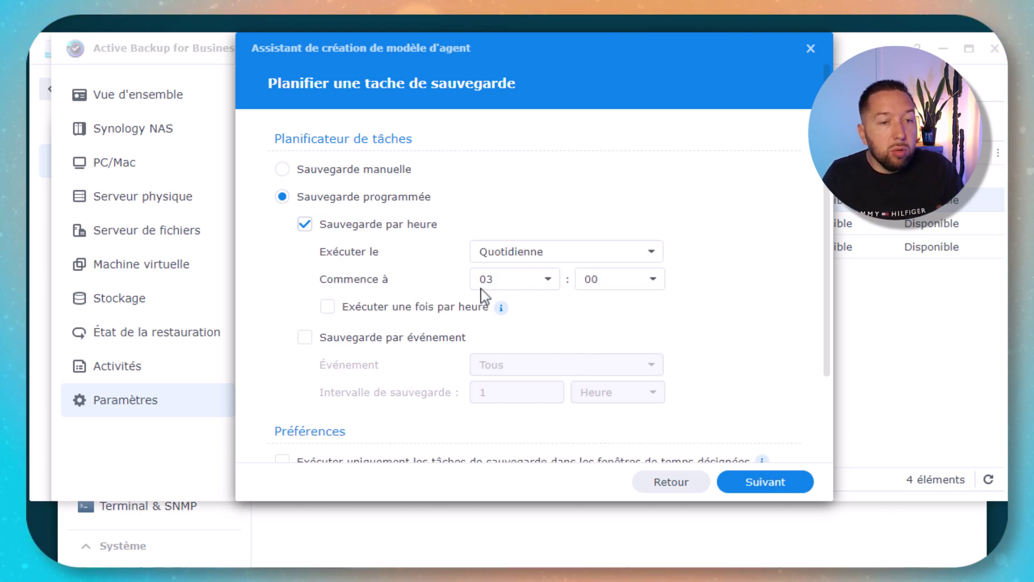
left_click(549, 286)
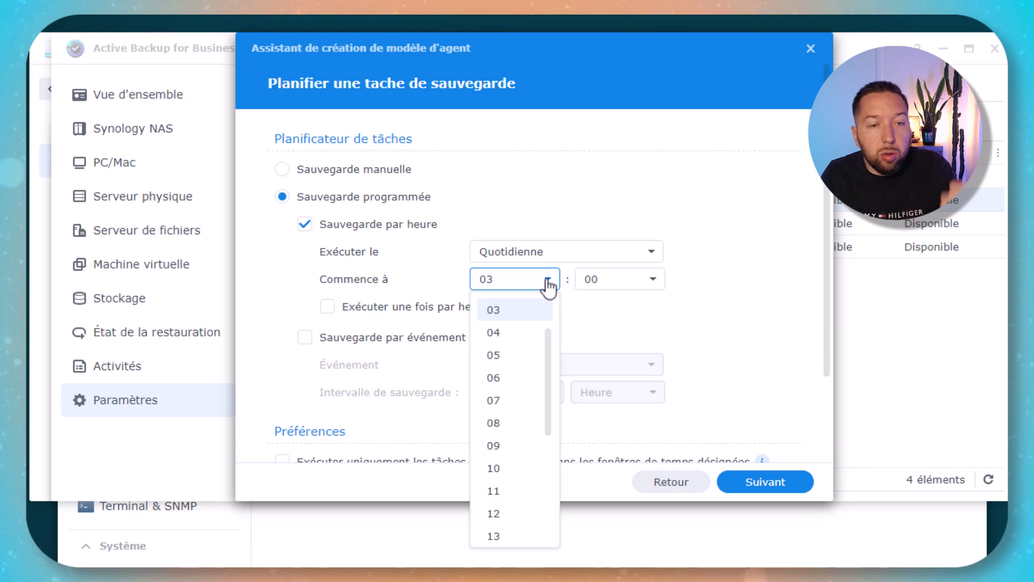
left_click(549, 281)
left_click(548, 264)
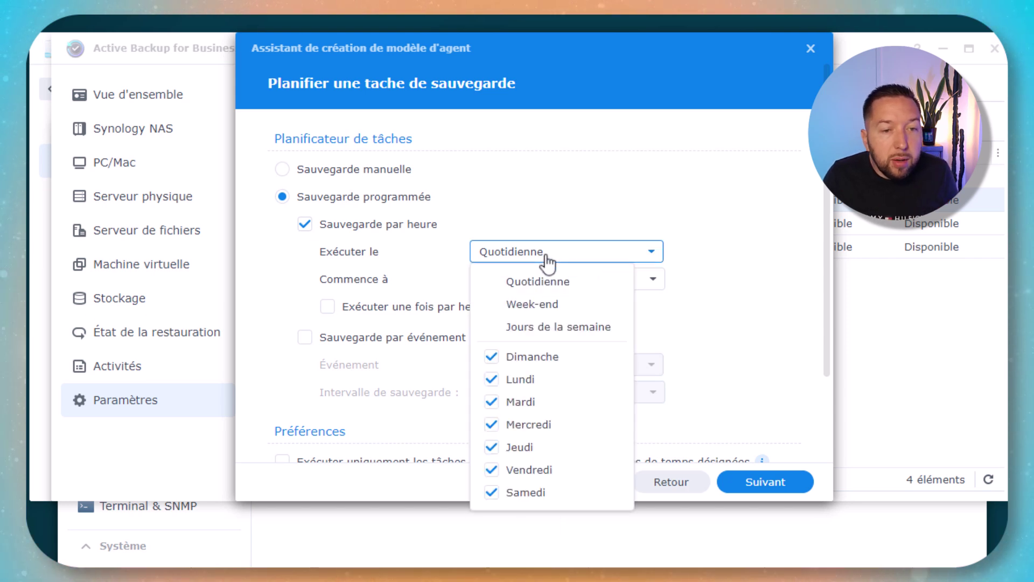
left_click(716, 345)
scroll(714, 336, "down", 2)
left_click(452, 232)
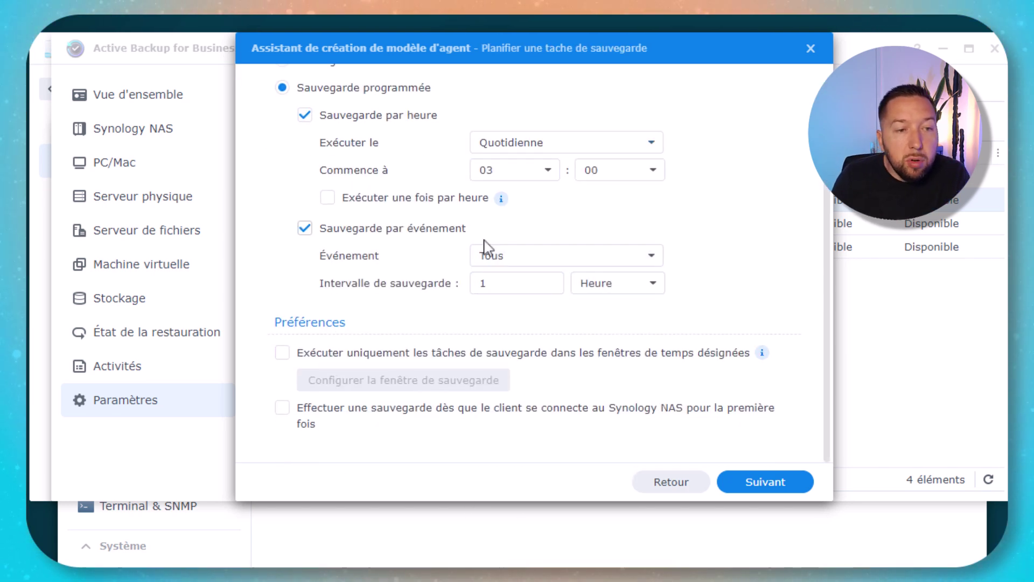
left_click(525, 256)
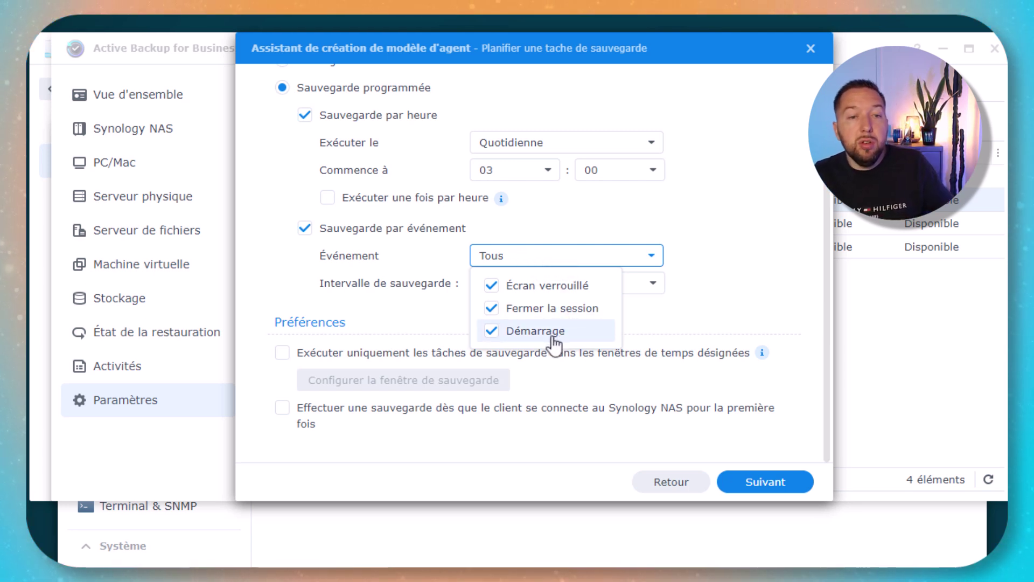
left_click(587, 254)
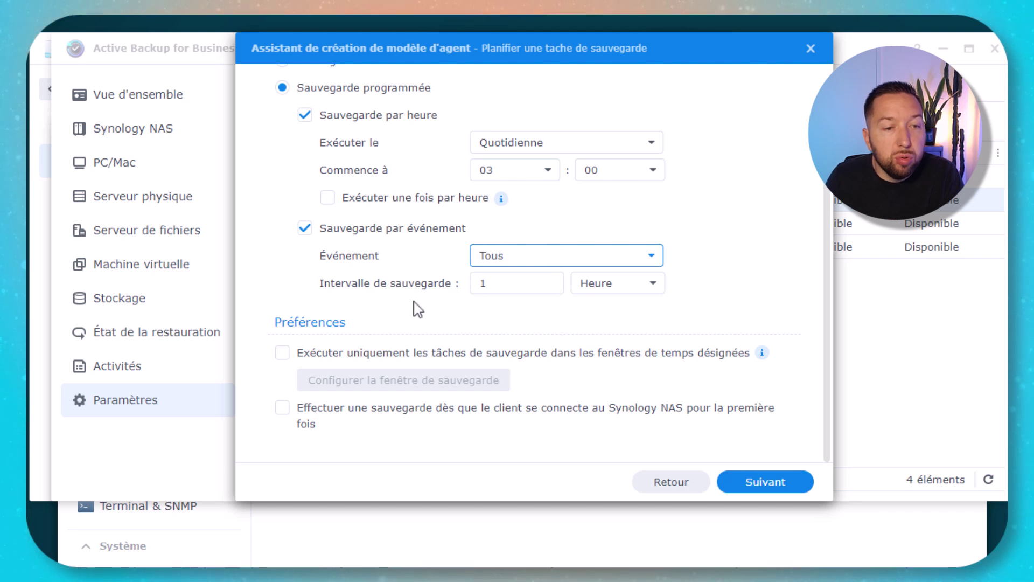
left_click(306, 229)
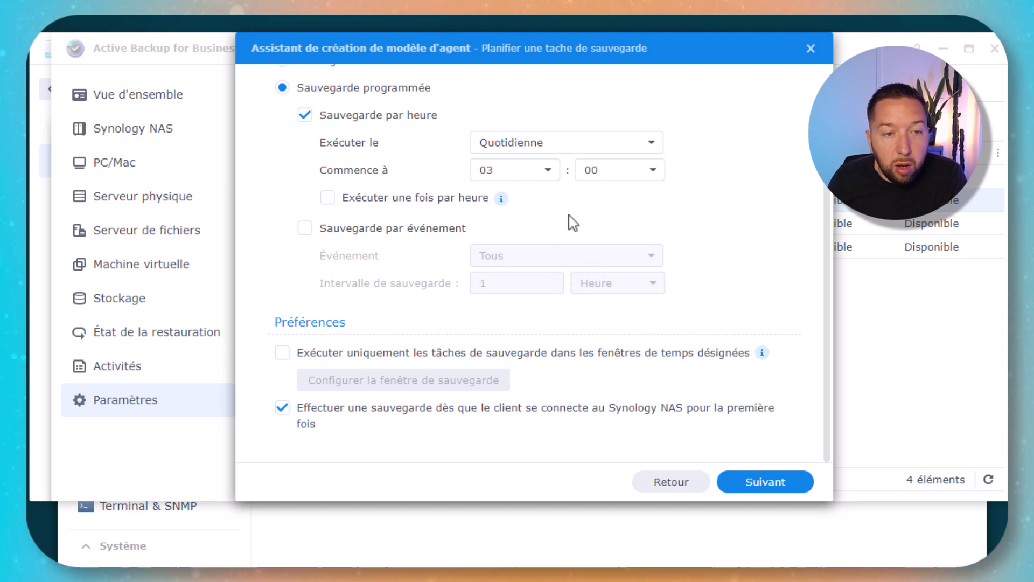
Have a backup run when the client first connects to the NAS, and enable a retention policy keeping the latest 31 versions
left_click(765, 487)
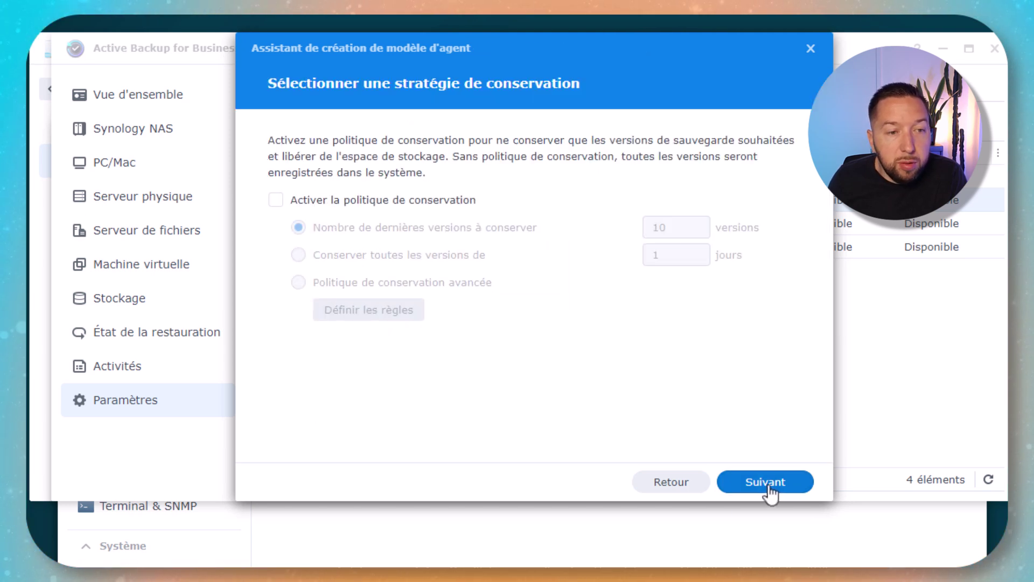
left_click(413, 202)
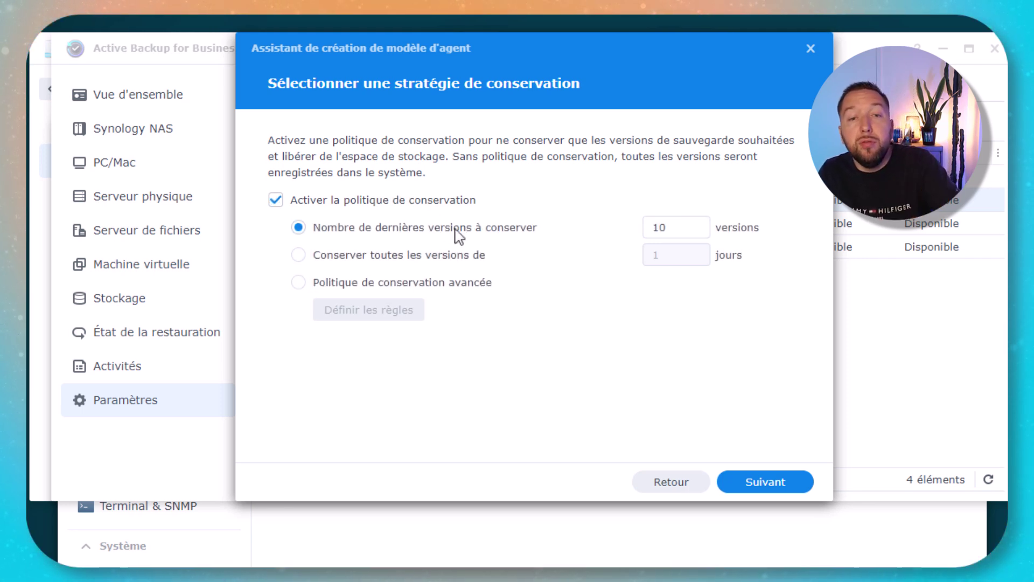
left_click(658, 232)
double_click(677, 228)
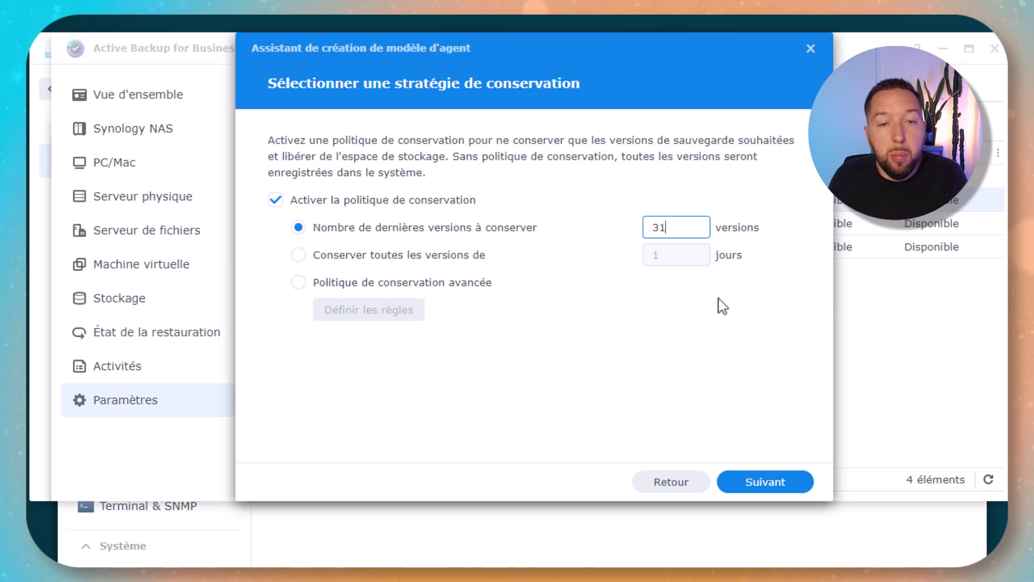
Switch the retention policy to keeping all versions for 31 days and finish creating the template, accepting the encryption key notice
left_click(299, 255)
left_click_drag(670, 253, 630, 259)
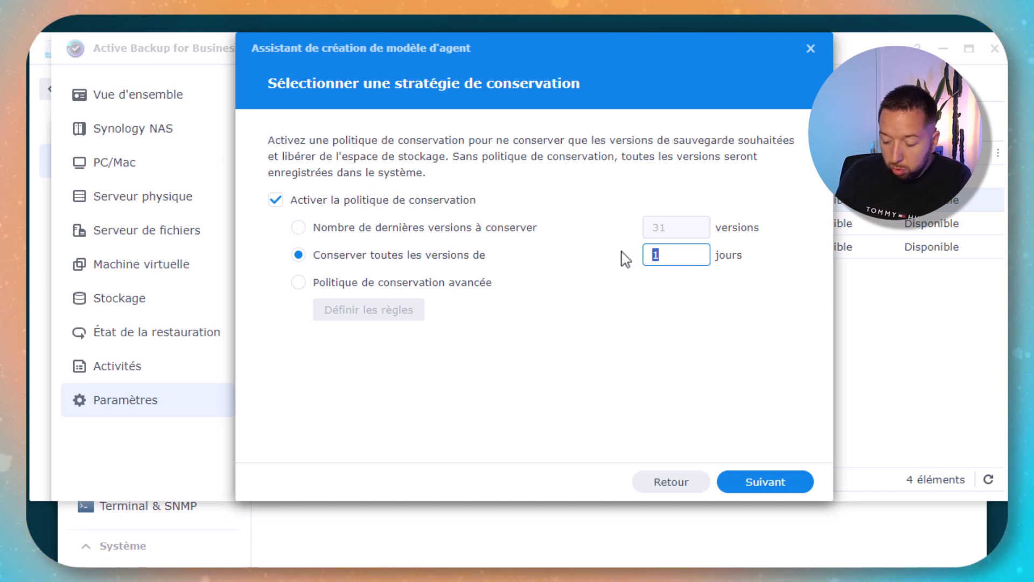
type("31")
left_click(790, 488)
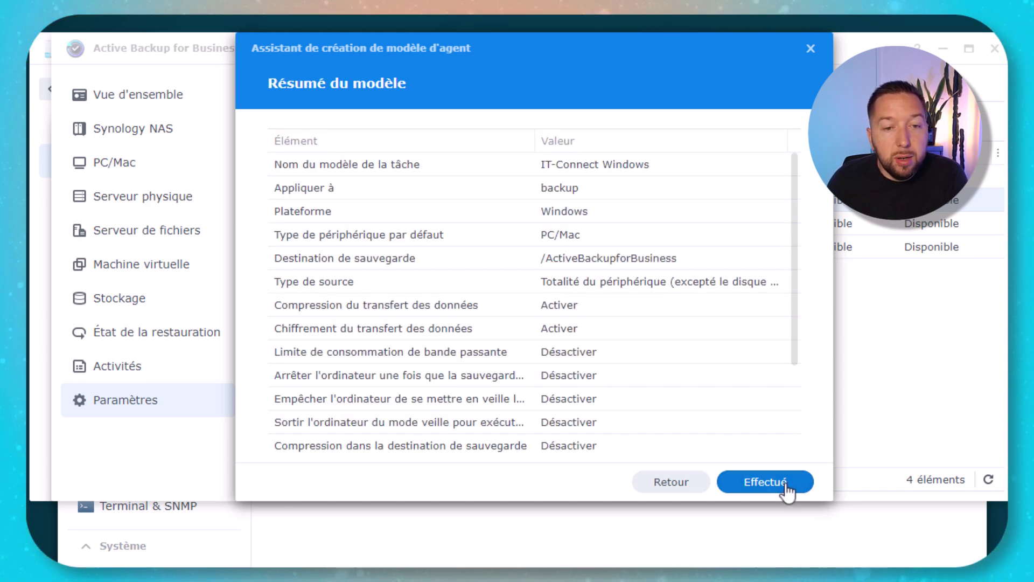
left_click(786, 486)
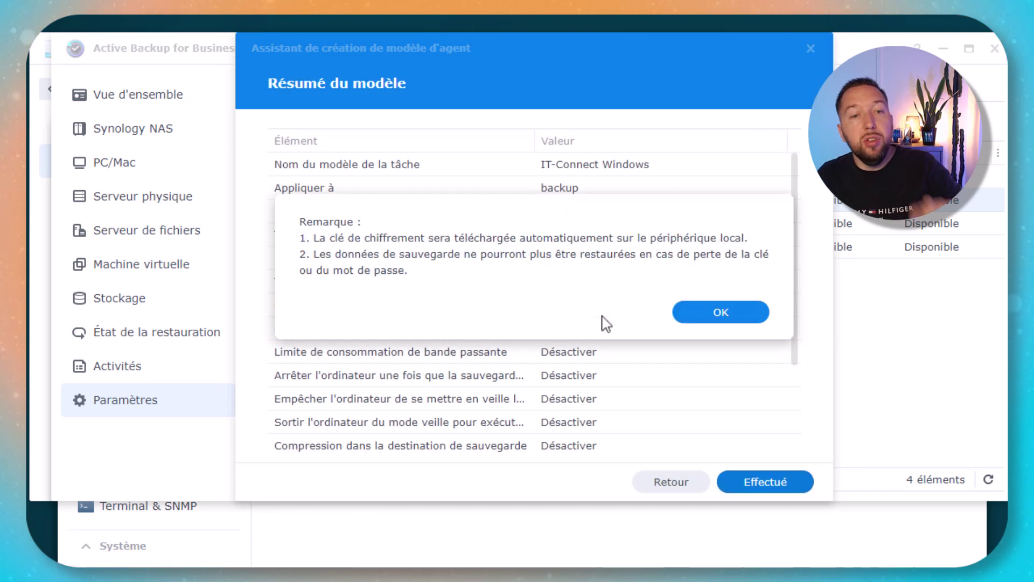
left_click(727, 310)
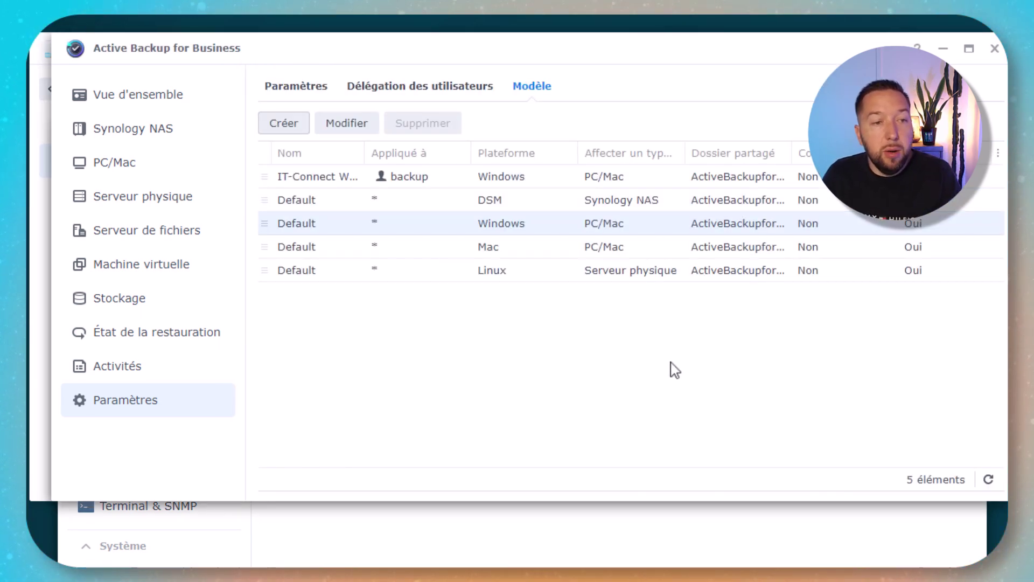
Start adding a Windows device under PC/Mac and accept the certificate notice
left_click(117, 171)
left_click(628, 386)
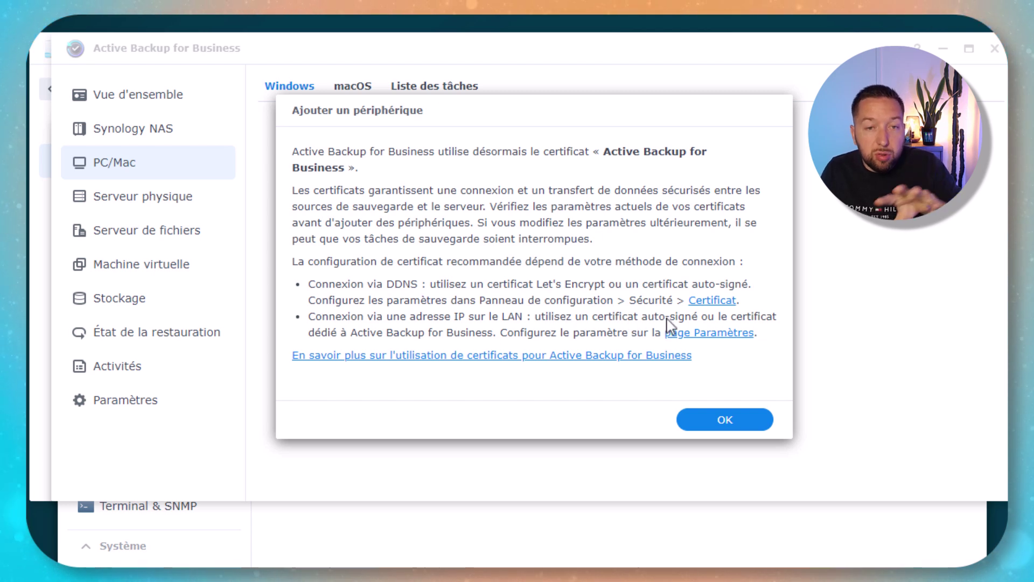
left_click(727, 420)
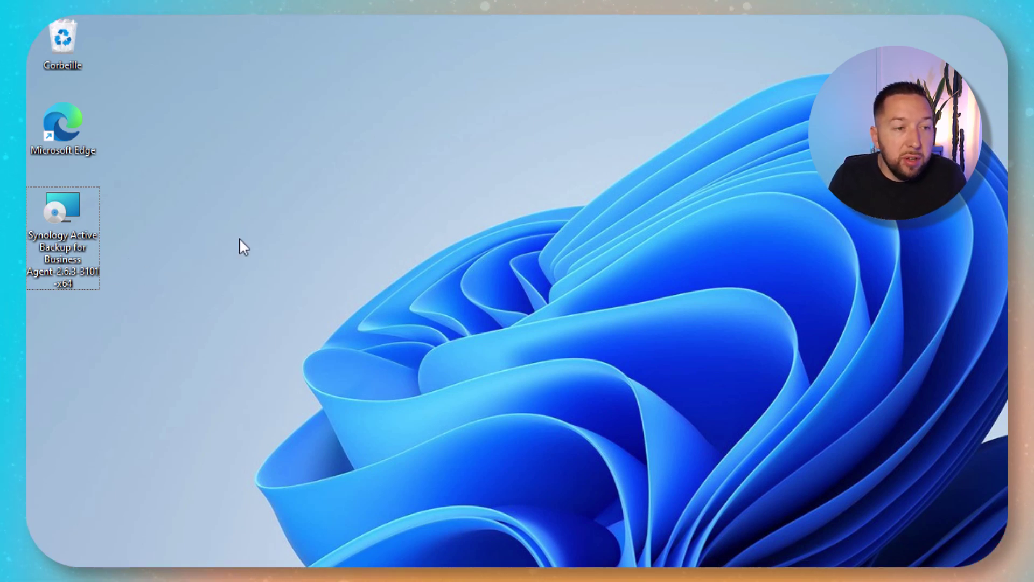
On the Windows PC, install Synology Active Backup for Business Agent, accepting its licence terms, and launch it on completion
double_click(71, 226)
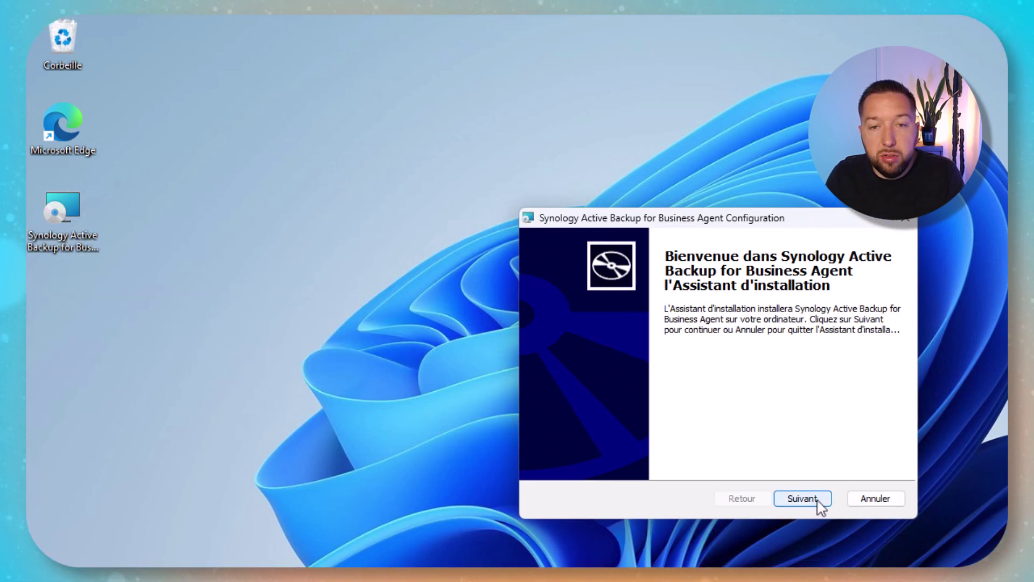
left_click(819, 499)
left_click(691, 436)
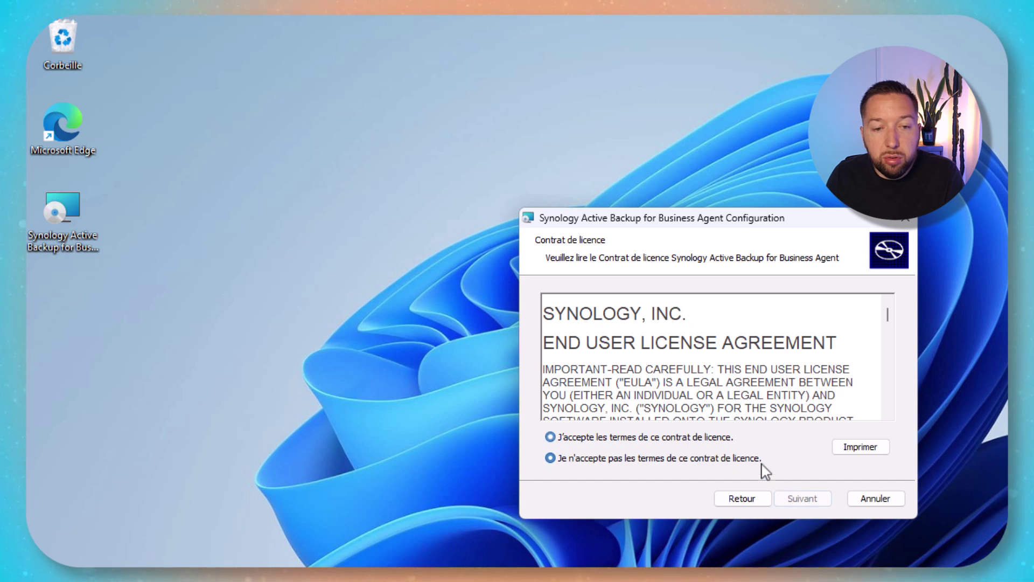
left_click(822, 503)
left_click(798, 500)
left_click(672, 507)
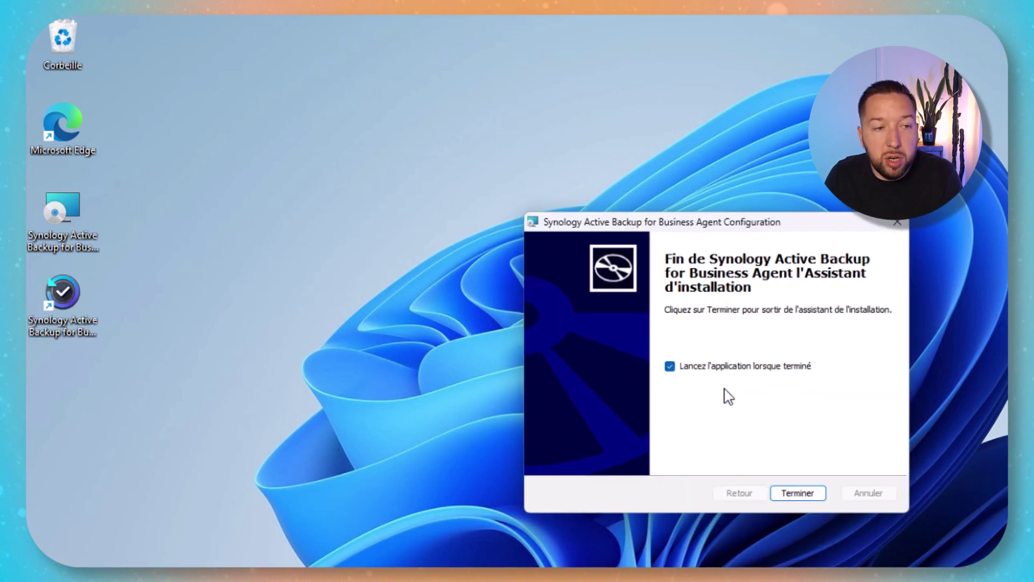
left_click(812, 499)
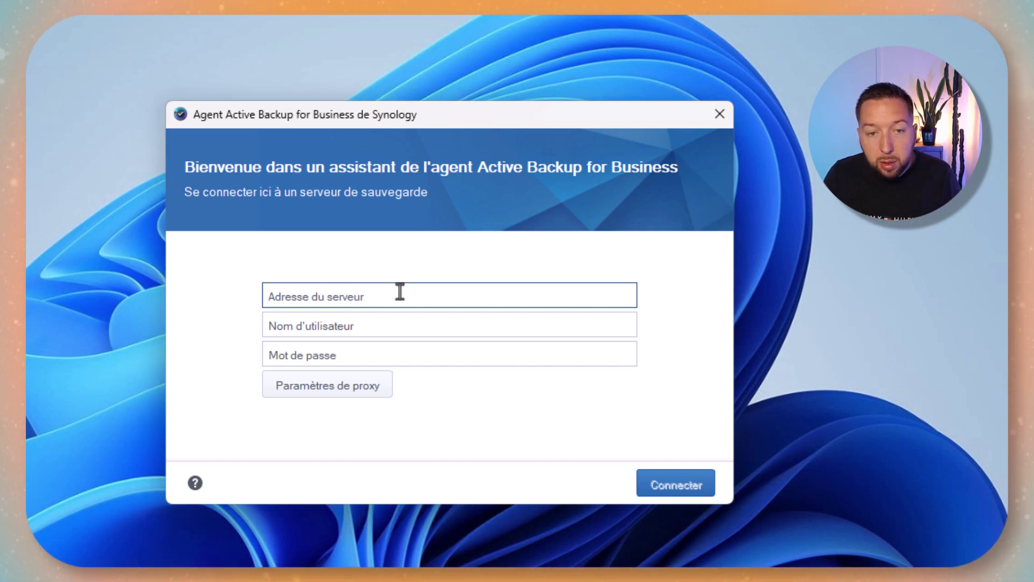
Connect the agent to server 192.168.1.148 as backup with the account password, proceeding despite the untrusted certificate
type("192.168.1.149")
left_click(391, 329)
type("backup")
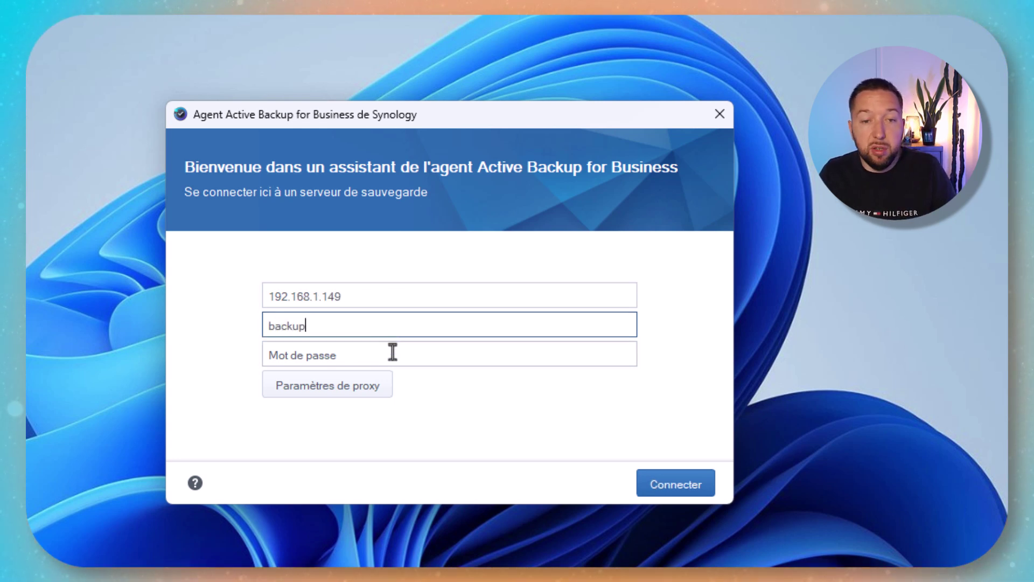
left_click(393, 354)
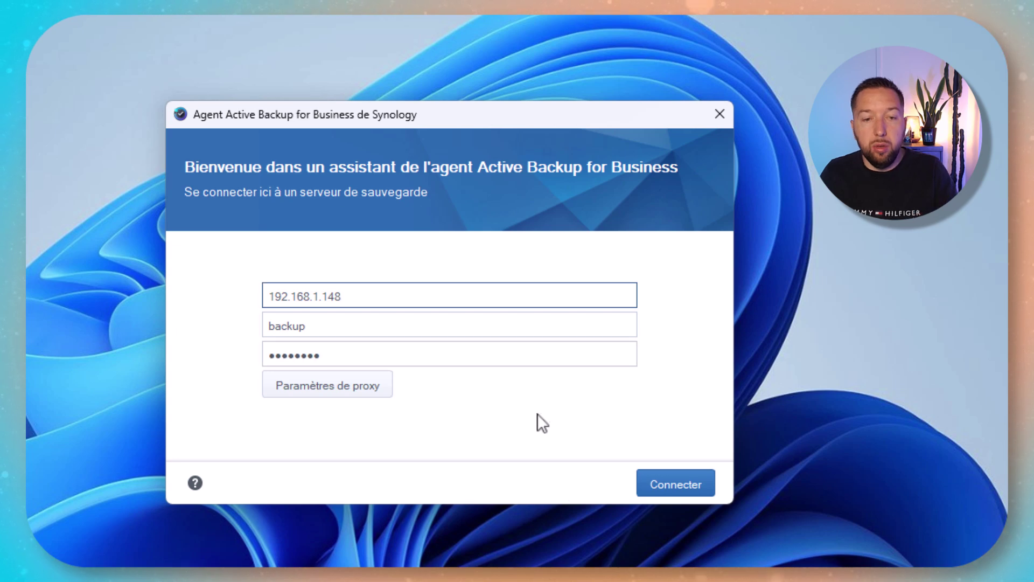
left_click(670, 483)
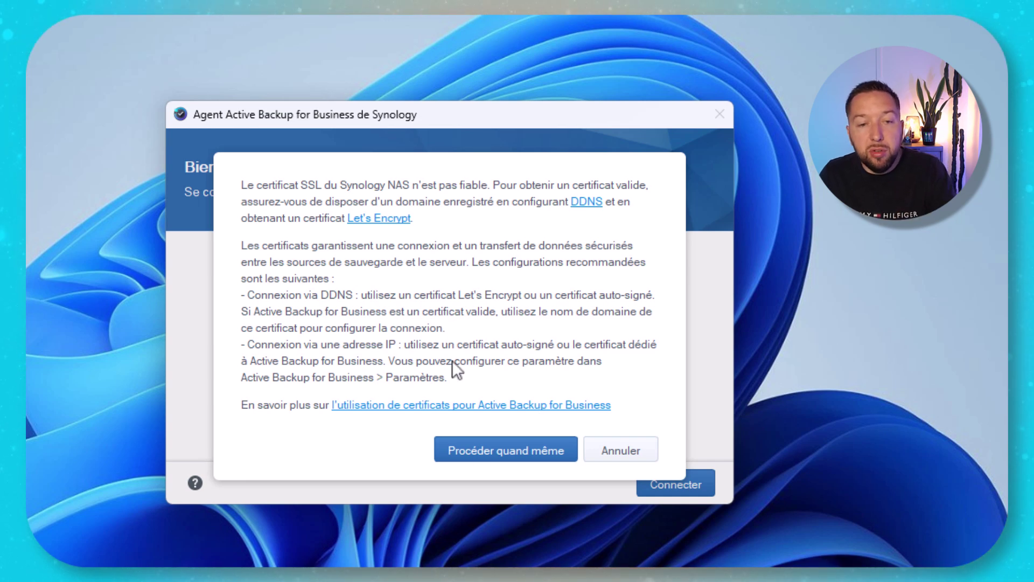
left_click(490, 452)
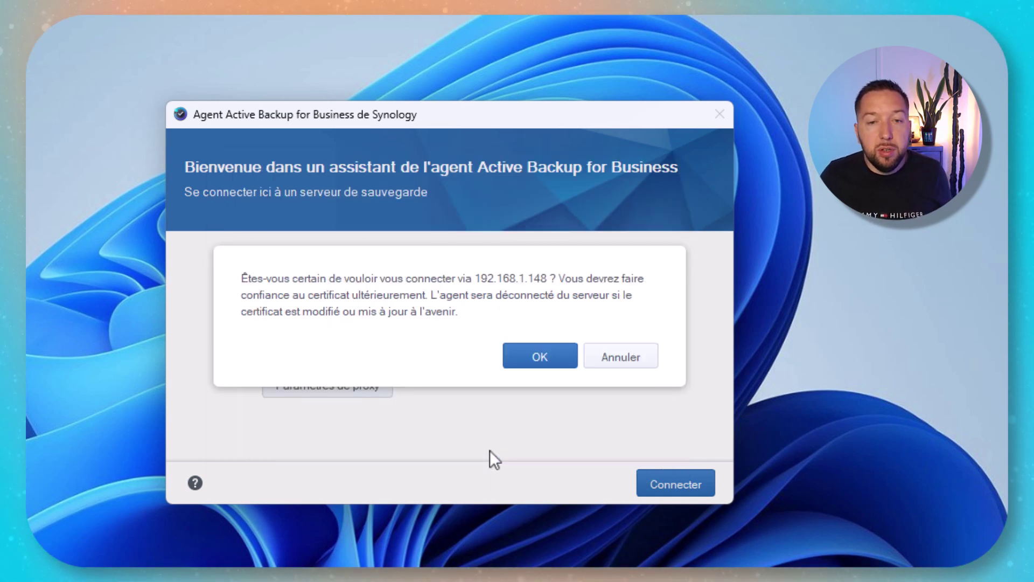
left_click(538, 358)
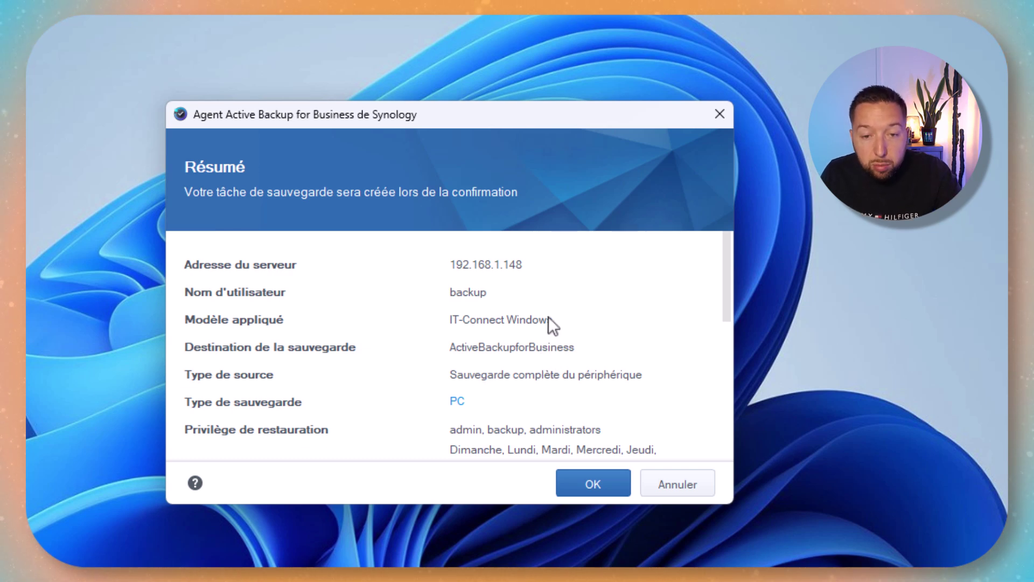
Review the backup task summary and confirm it, and open the agent's status window to follow the backup
scroll(553, 322, "down", 3)
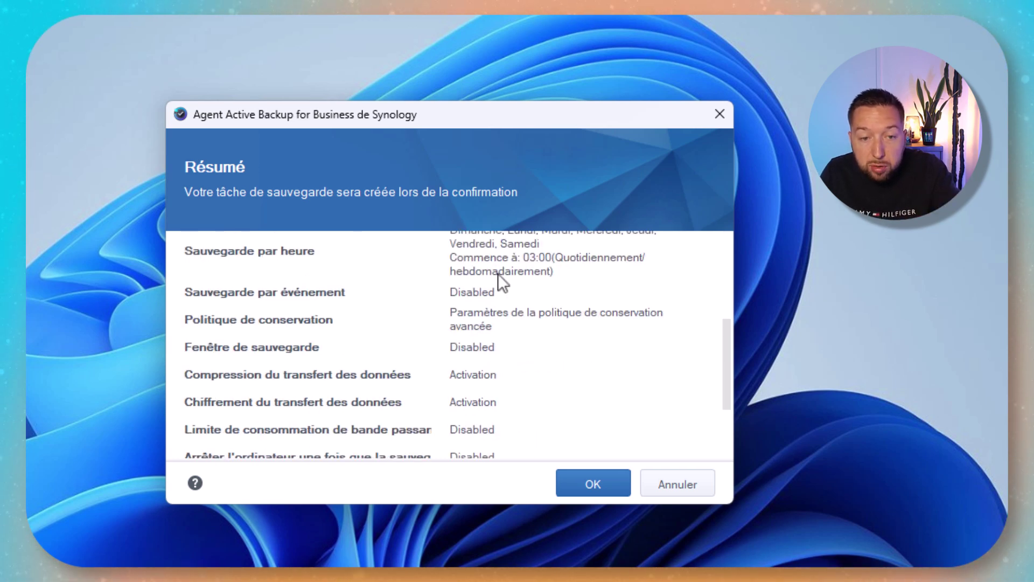
scroll(528, 329, "down", 2)
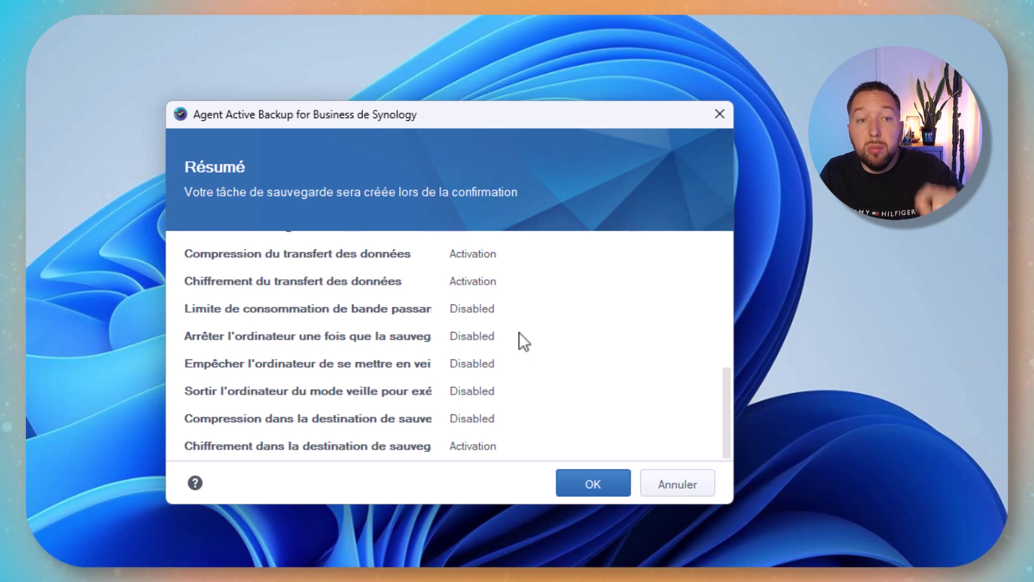
left_click(595, 487)
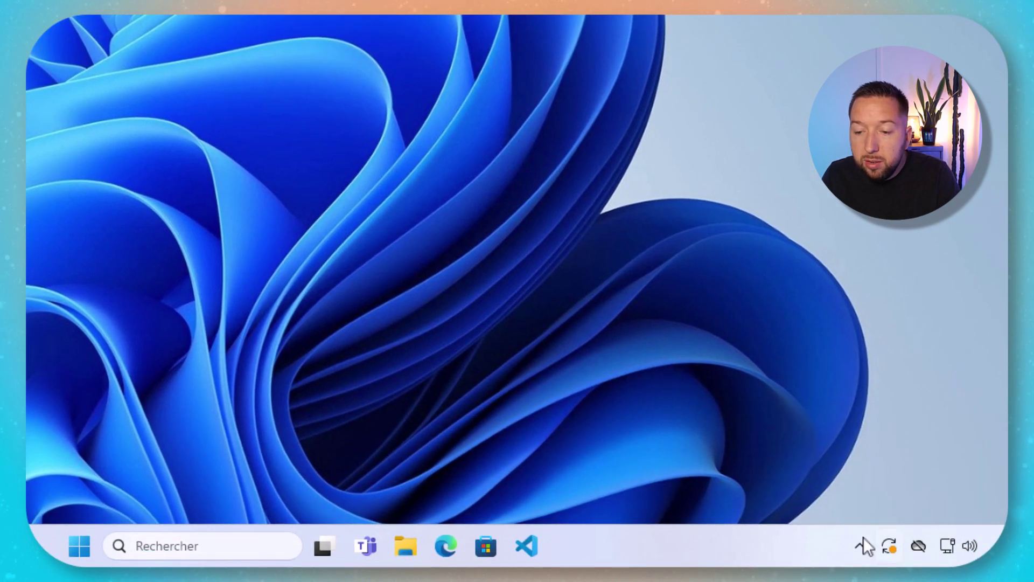
left_click(861, 545)
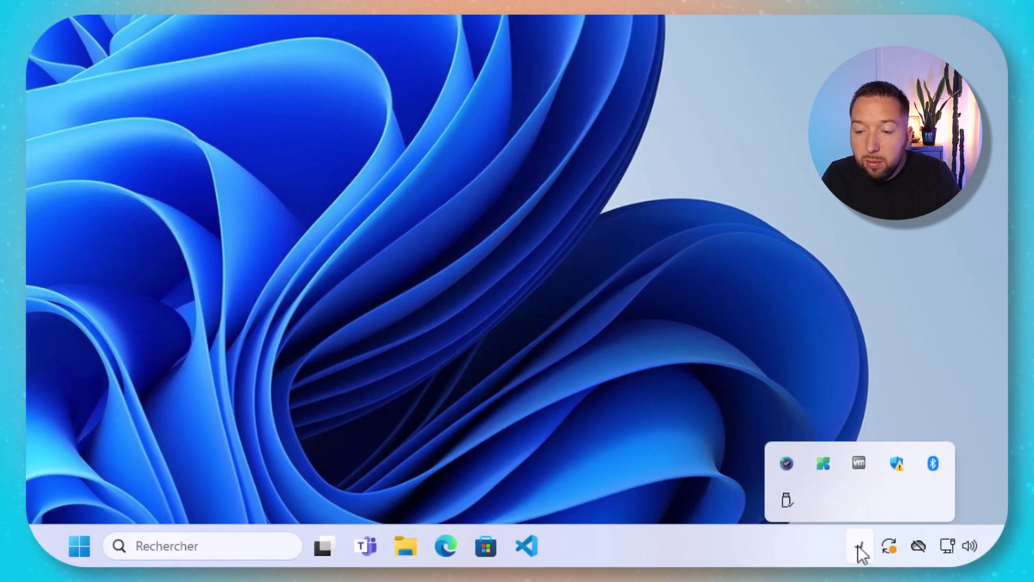
left_click(786, 454)
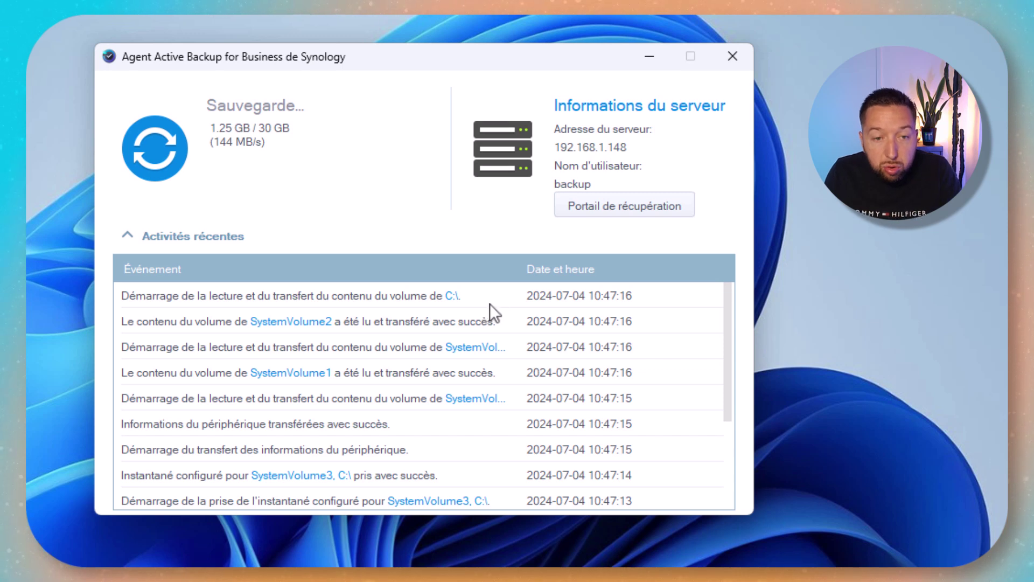
Look over the agent's recent activities and sign in to its recovery portal as backup with the account password, proceeding past the certificate warning
scroll(487, 303, "down", 3)
scroll(515, 371, "up", 3)
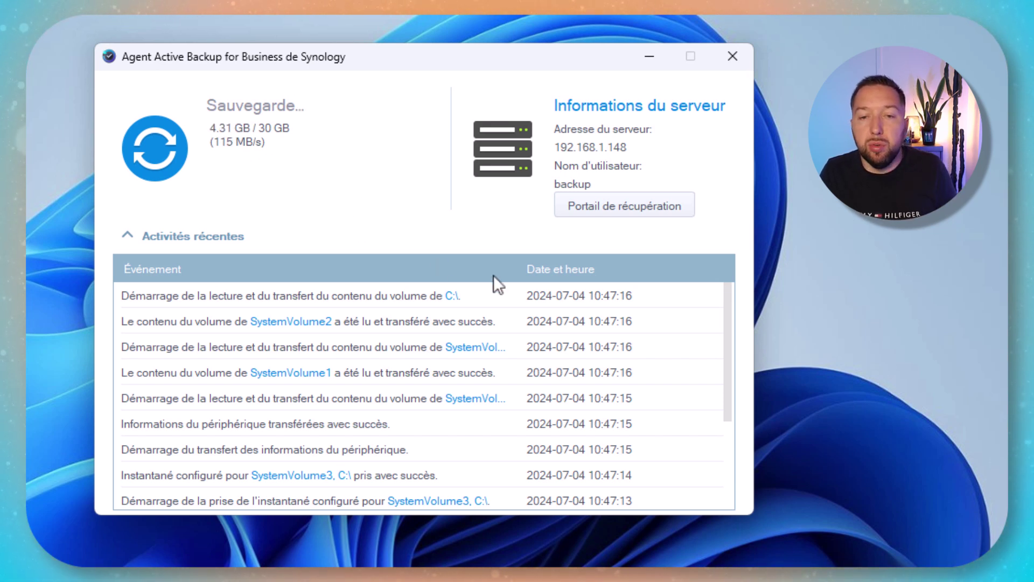
left_click(630, 215)
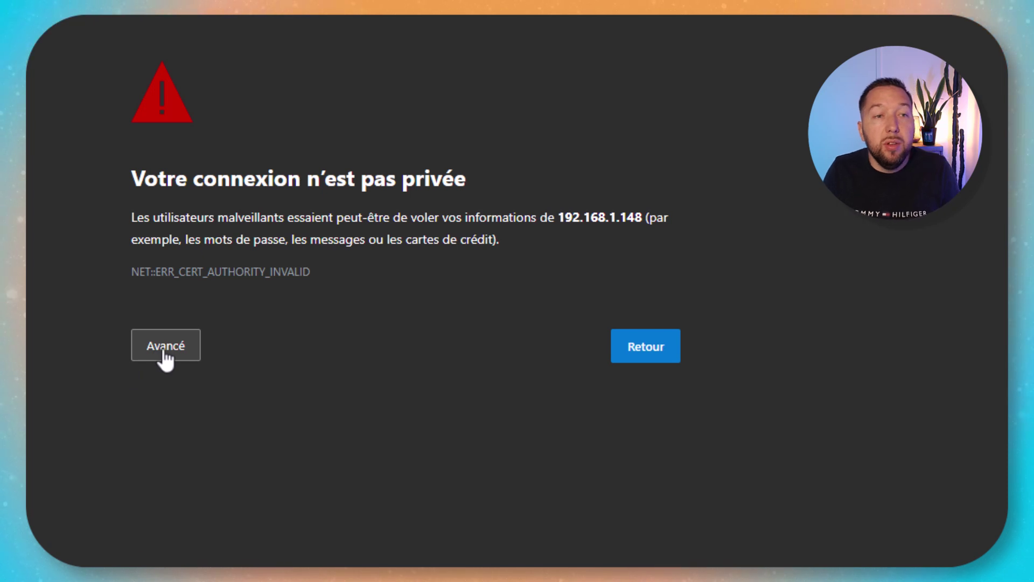
left_click(166, 347)
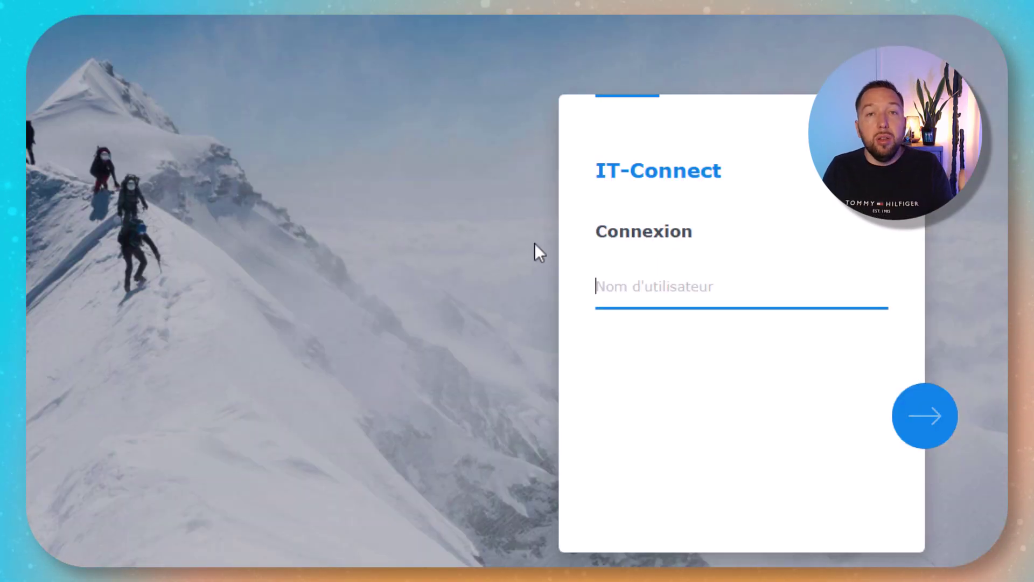
type("backup")
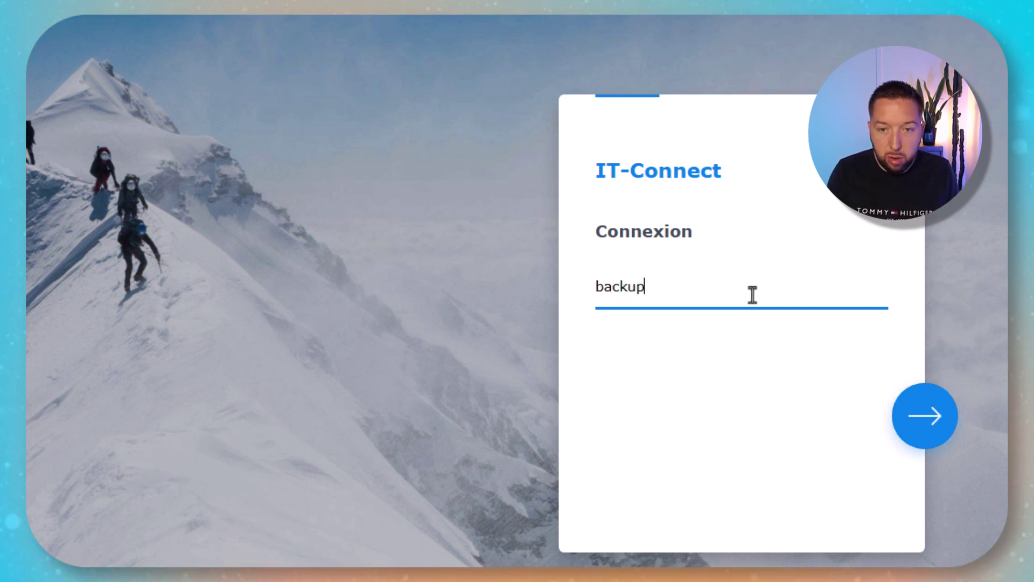
key("Return")
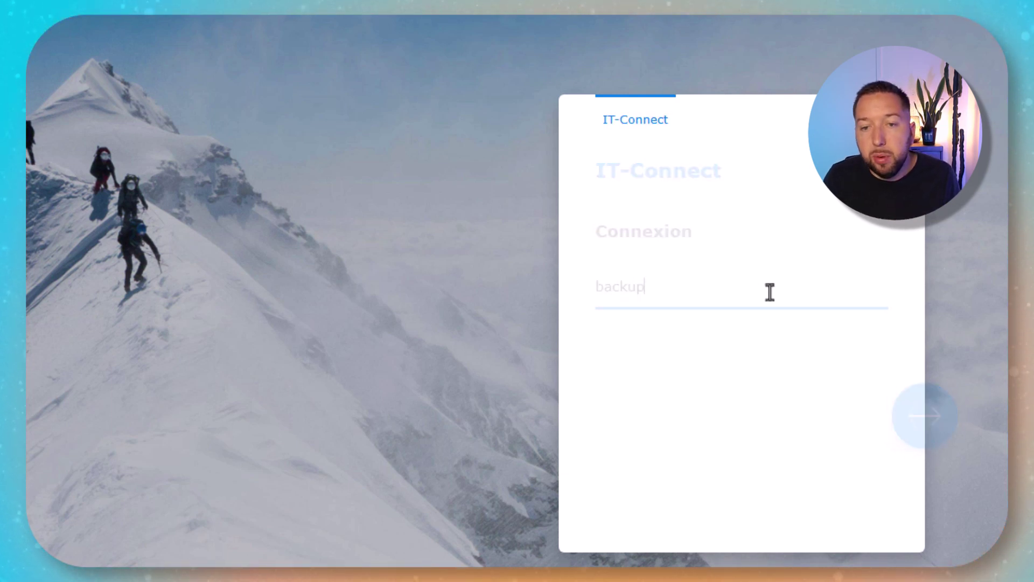
key("ctrl+v")
left_click(920, 424)
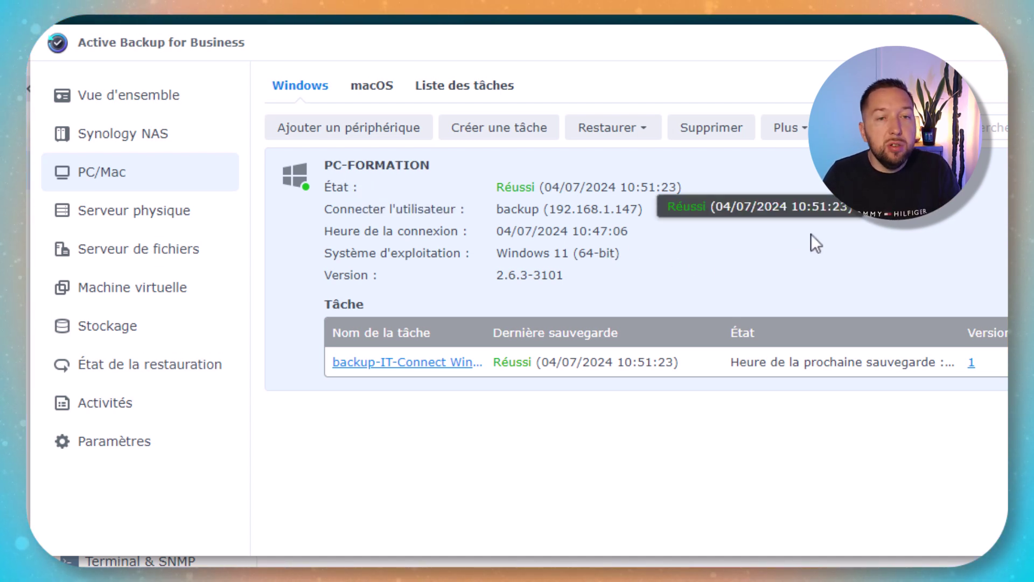
Open the restore portal for PC-FORMATION from Active Backup for Business and mount its encrypted backup destination with the encryption password
left_click(630, 133)
left_click(636, 163)
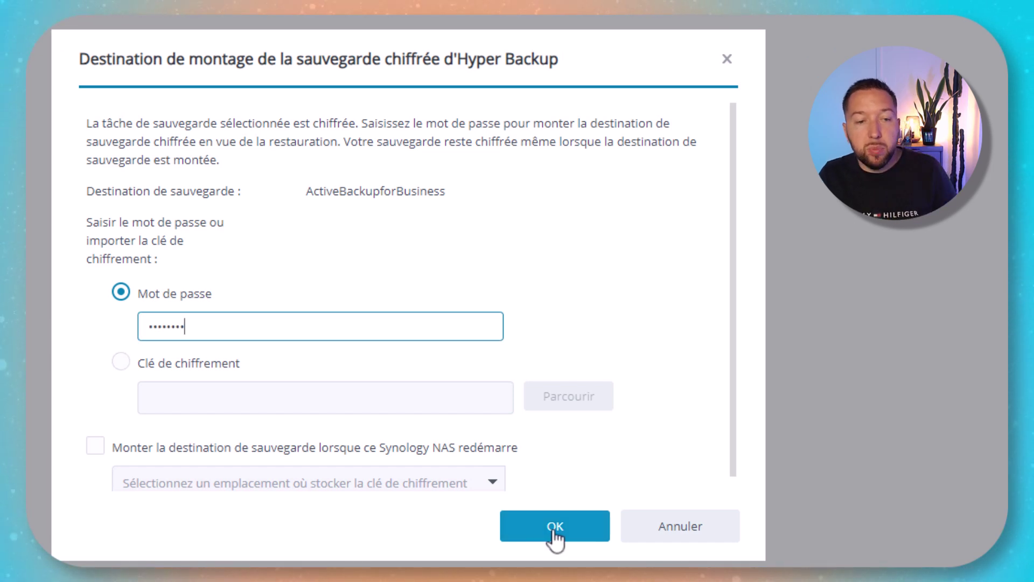
left_click(552, 526)
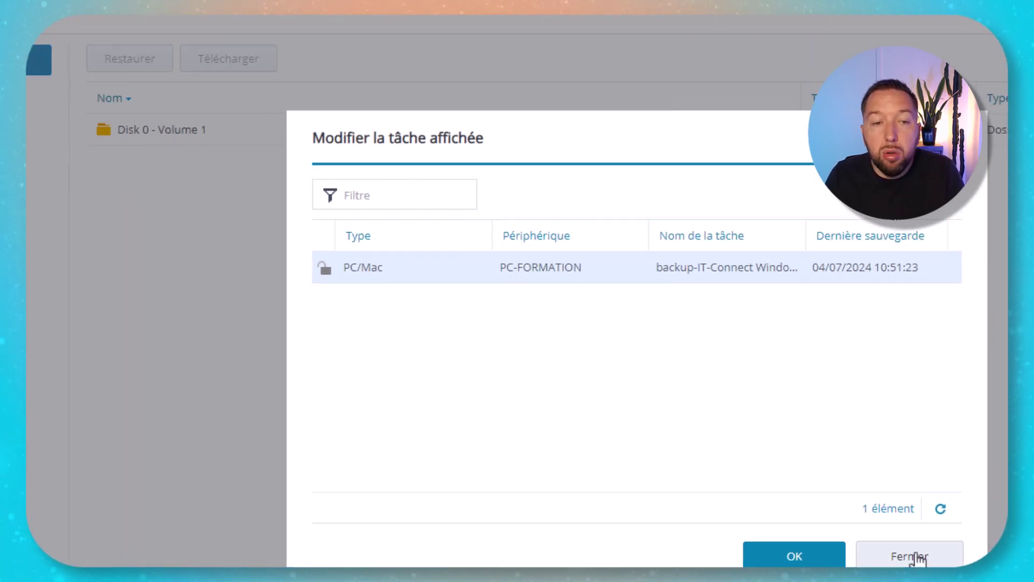
left_click(725, 509)
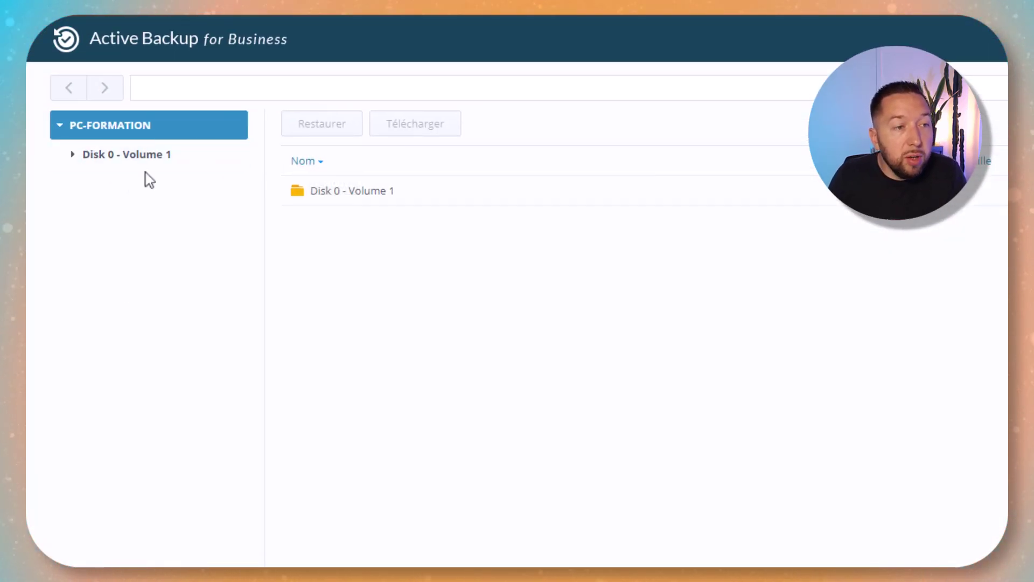
Browse the backed-up Disk 0 - Volume 1 to the PS/Scripts_Exercices folder and look through its files
left_click(158, 162)
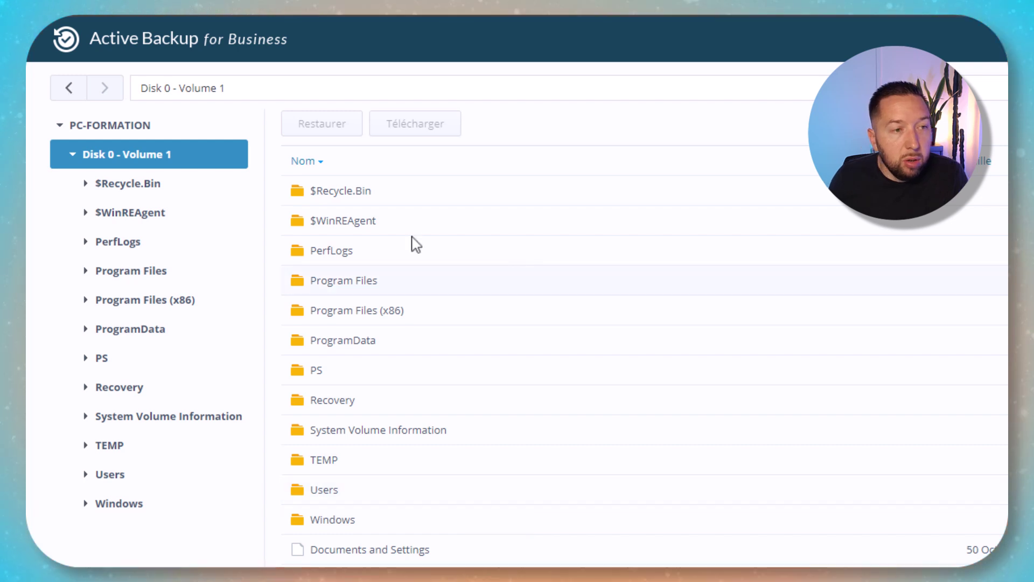
double_click(393, 377)
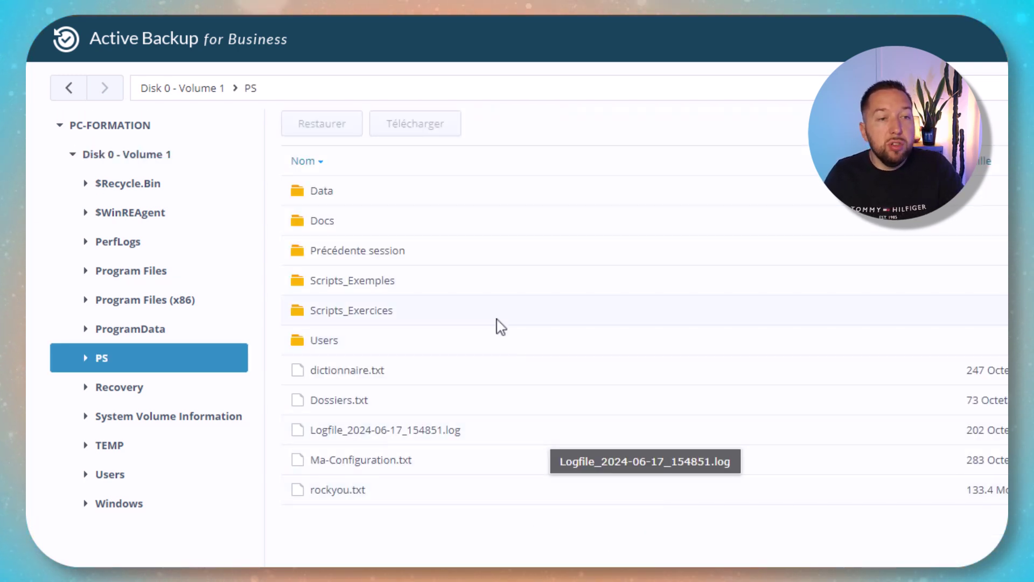
double_click(381, 316)
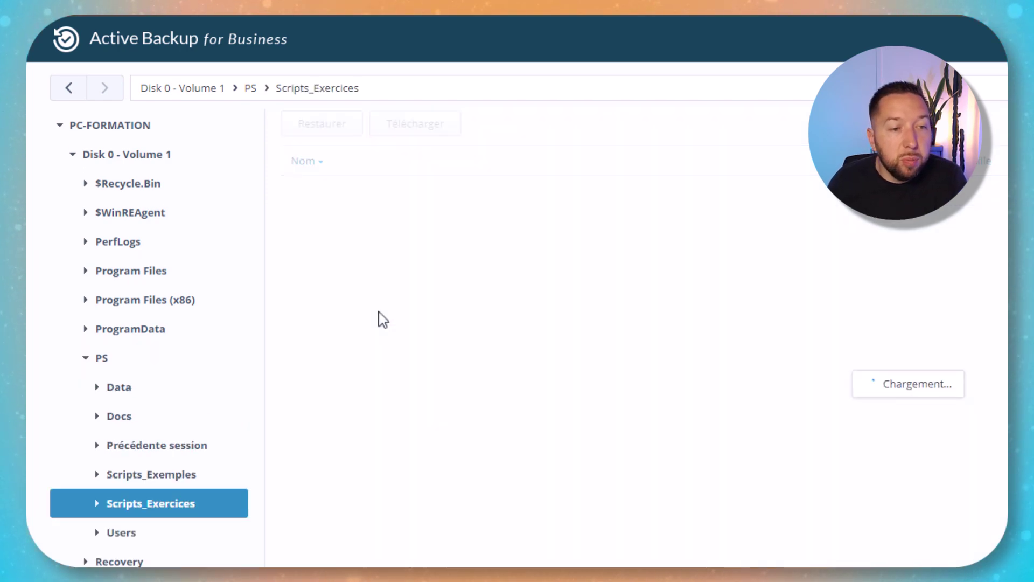
scroll(722, 431, "down", 4)
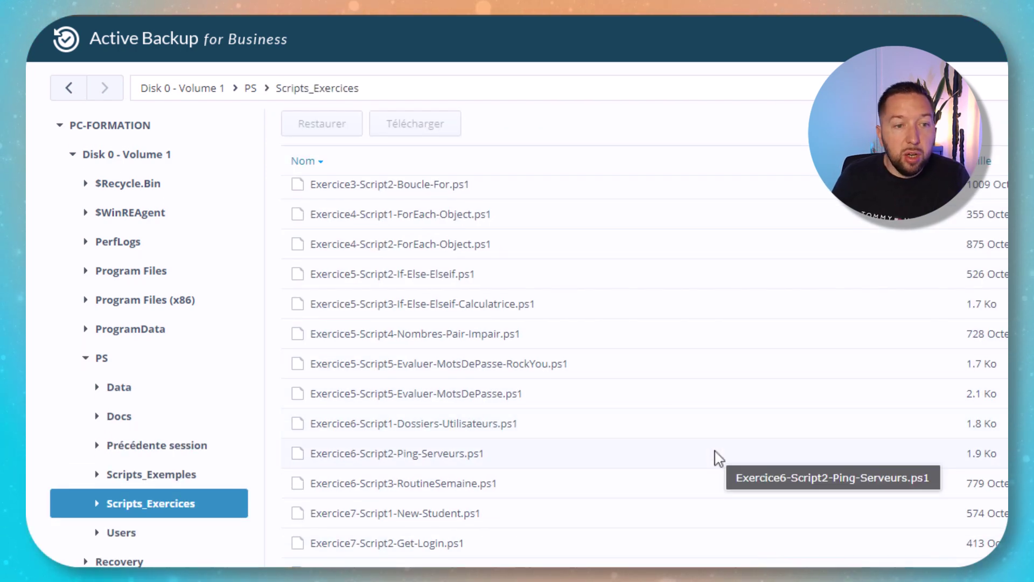
scroll(700, 431, "up", 4)
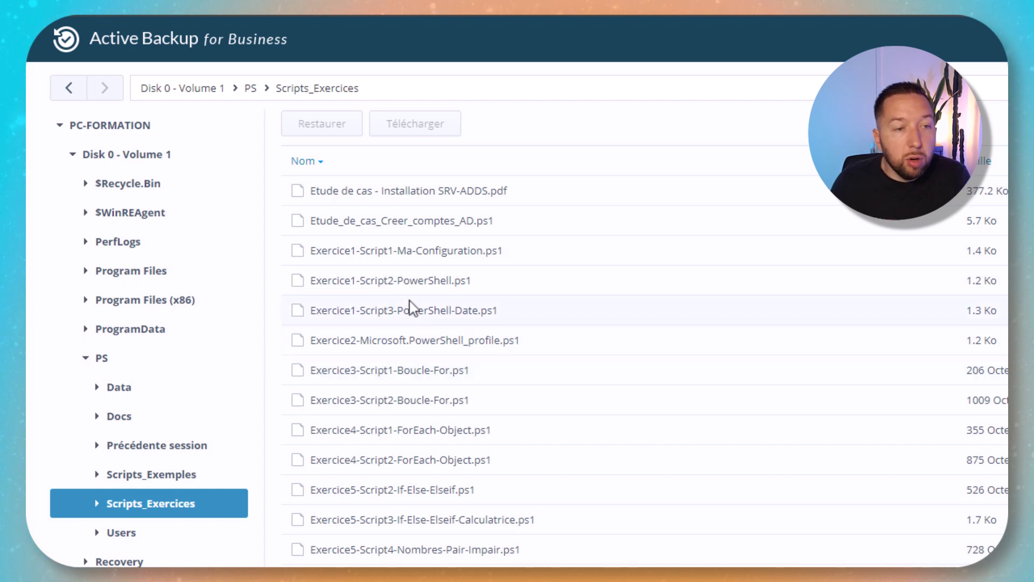
Restore Exercice1-Script2-PowerShell.ps1 to PC-FORMATION with C:/TEMP as the restore path
left_click(533, 289)
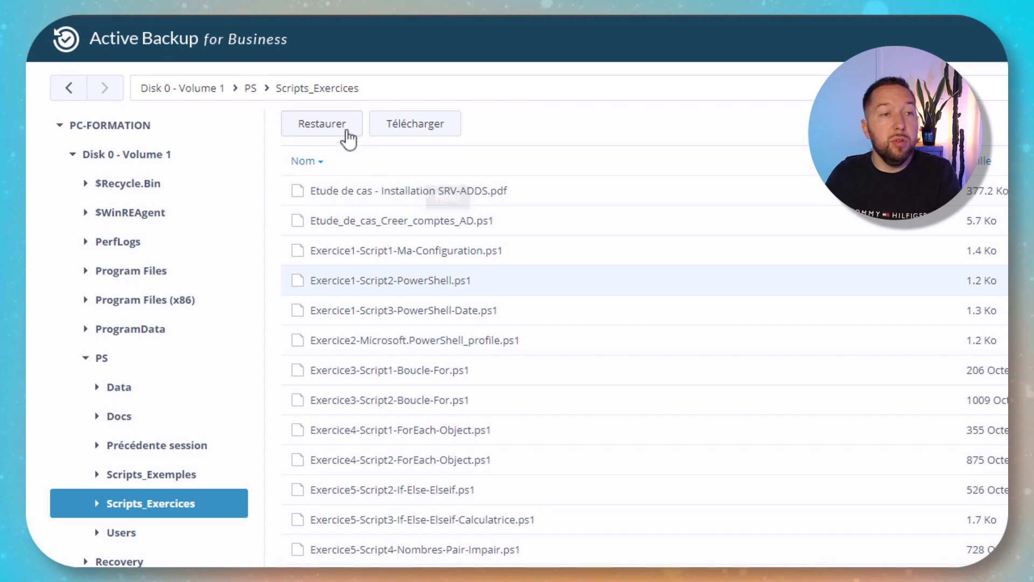
left_click(346, 133)
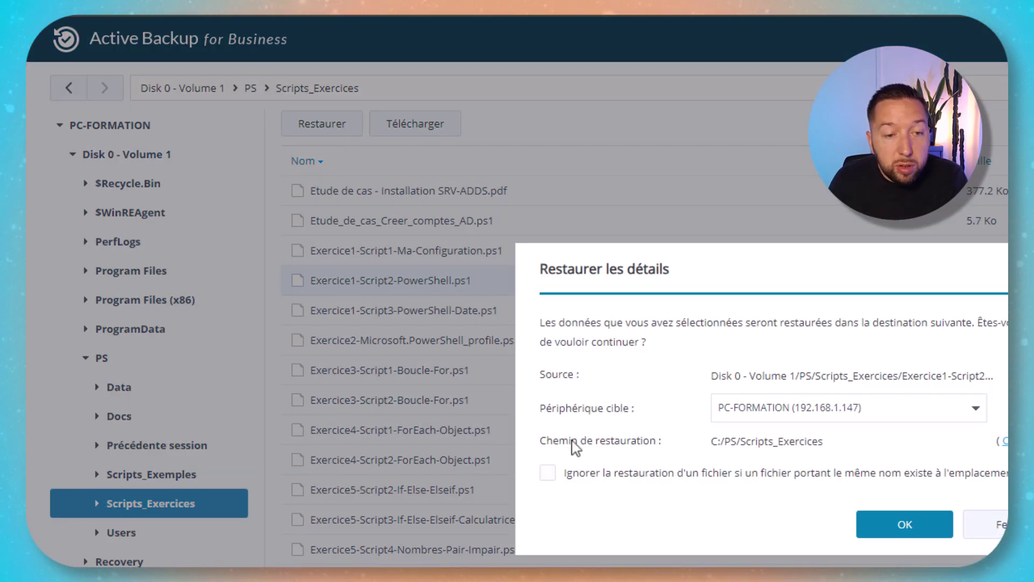
left_click(1003, 441)
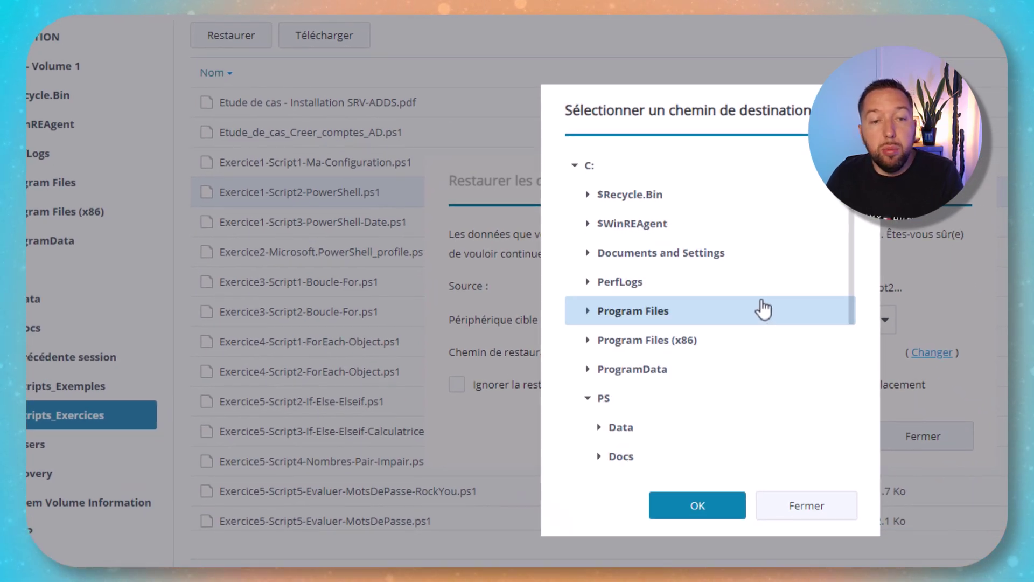
scroll(764, 309, "down", 5)
left_click(650, 407)
left_click(685, 512)
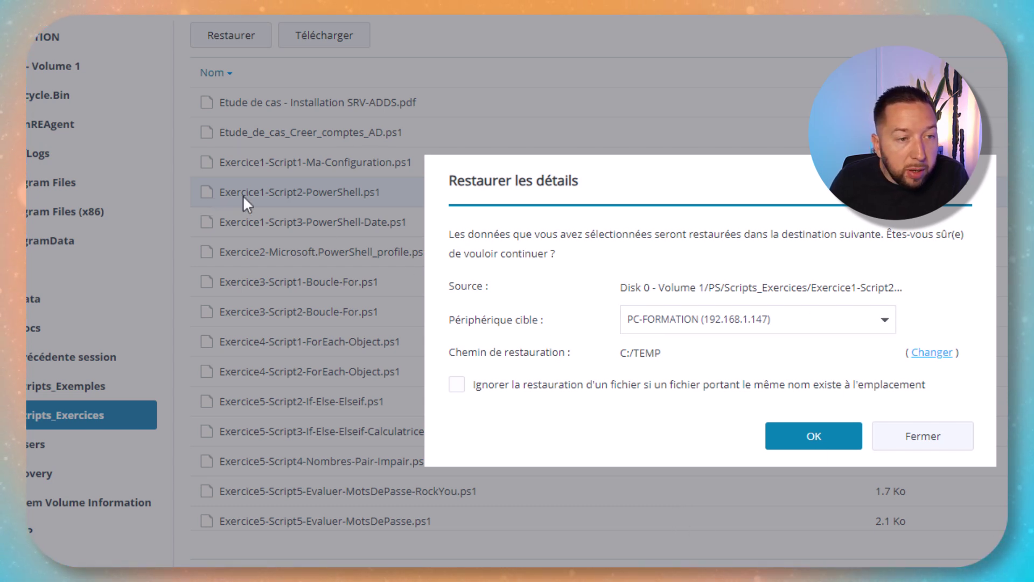
left_click(796, 443)
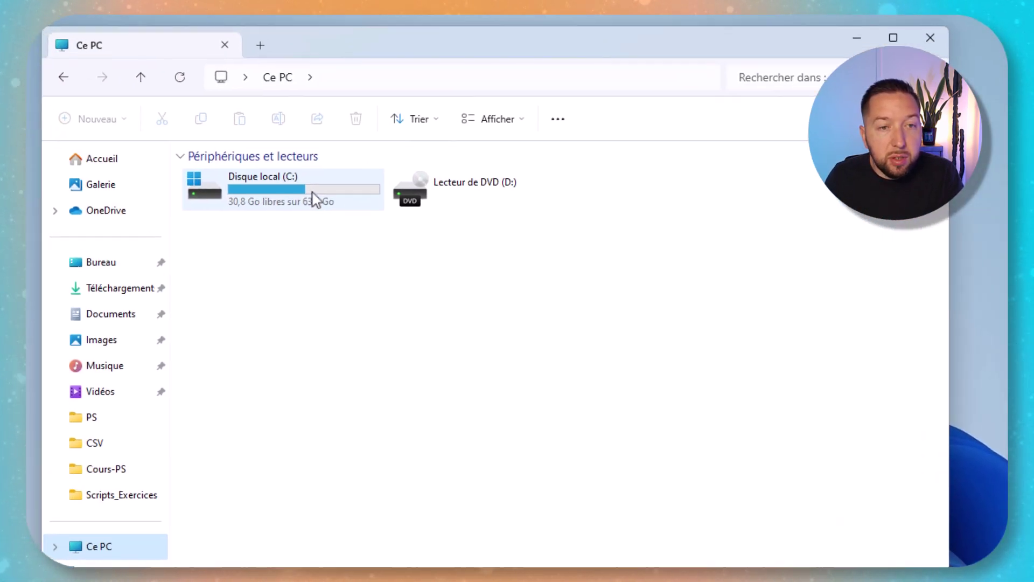
On the Windows PC, check C:\TEMP in File Explorer for the restored Exercice1-Script2-PowerShell script and close the window
double_click(314, 199)
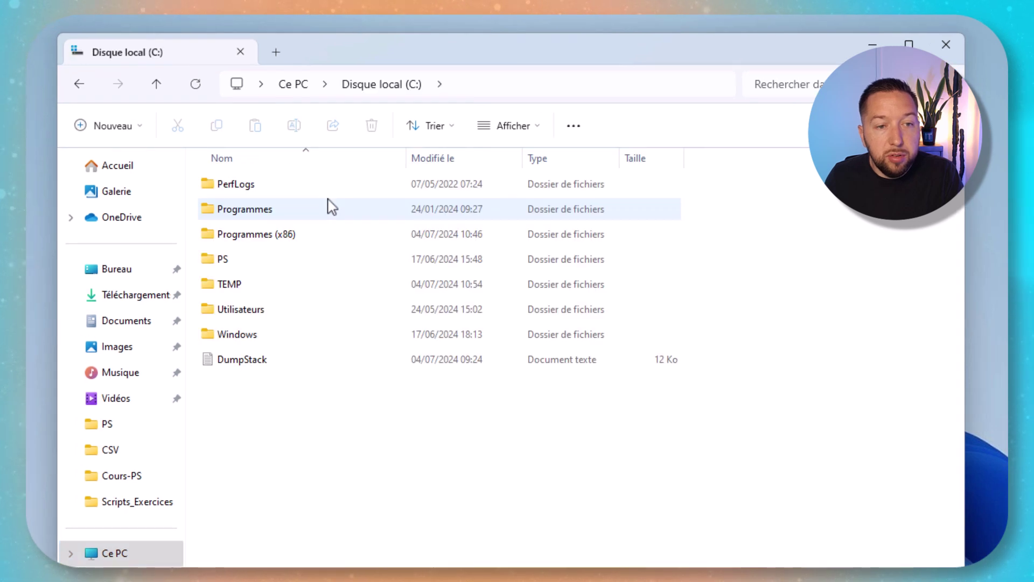
double_click(248, 281)
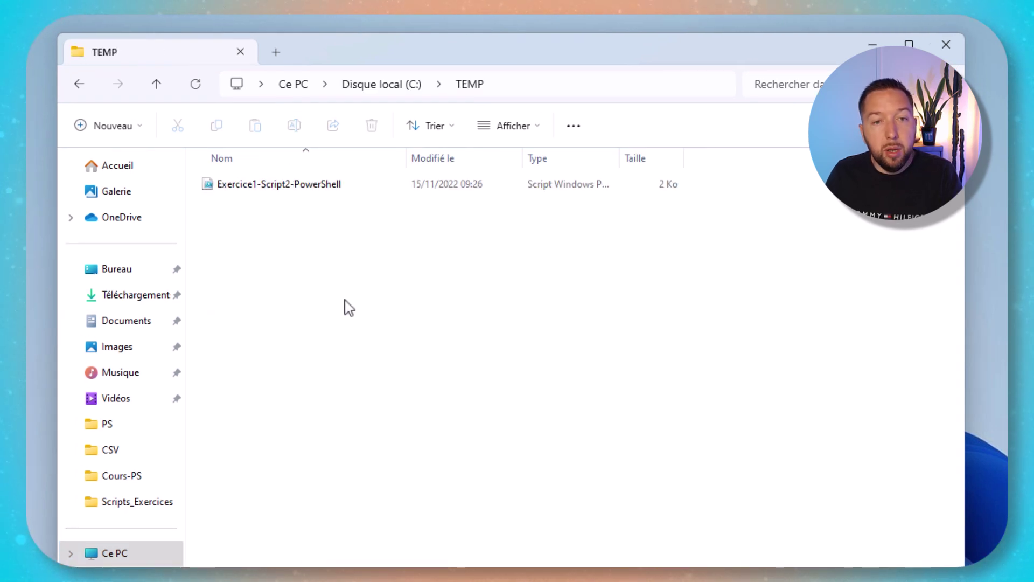
left_click(270, 185)
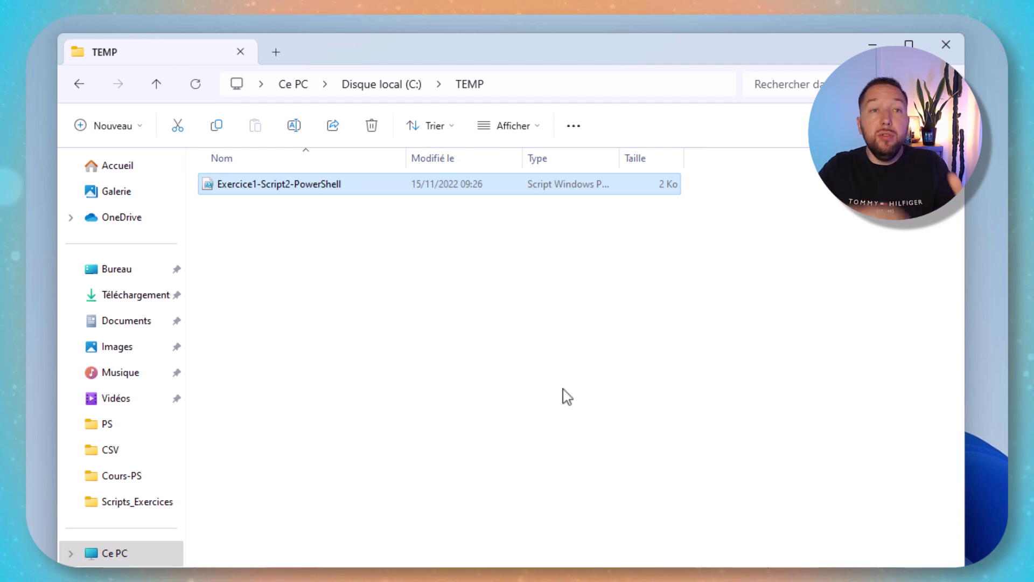
left_click(530, 342)
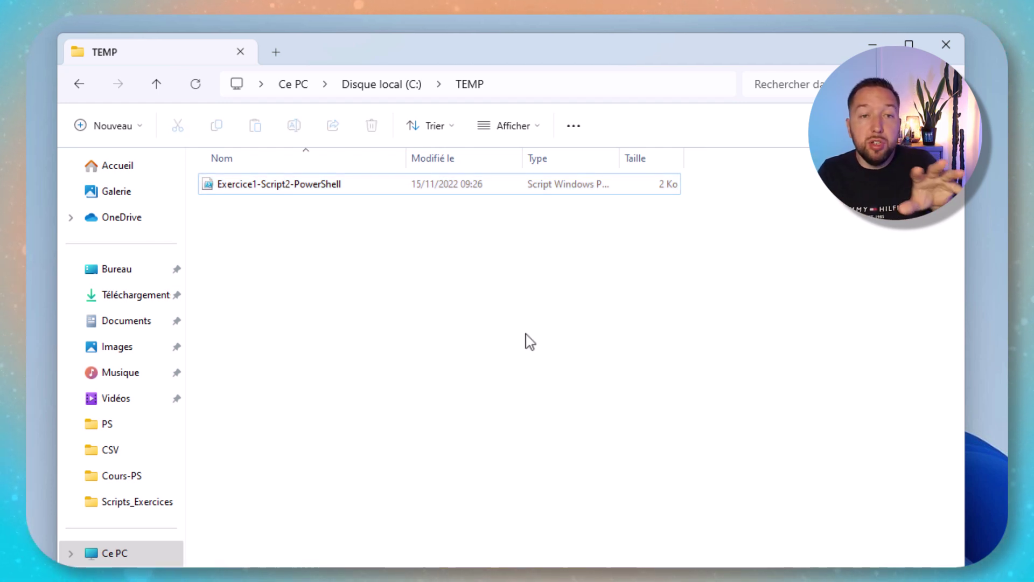
left_click(947, 48)
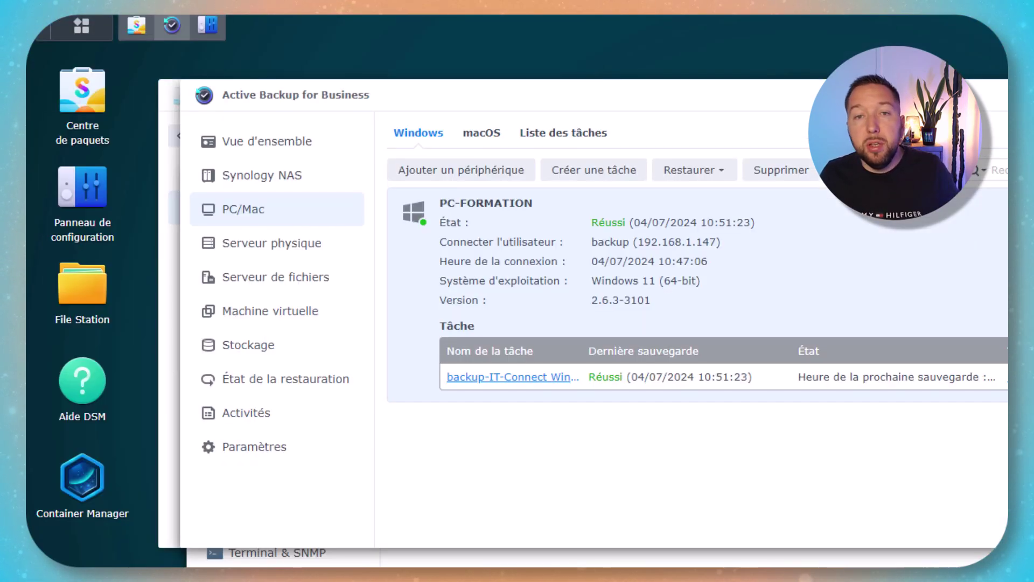
Open the full device restore information for PC-FORMATION on the NAS and look over the recovery media downloads
left_click(701, 177)
left_click(683, 234)
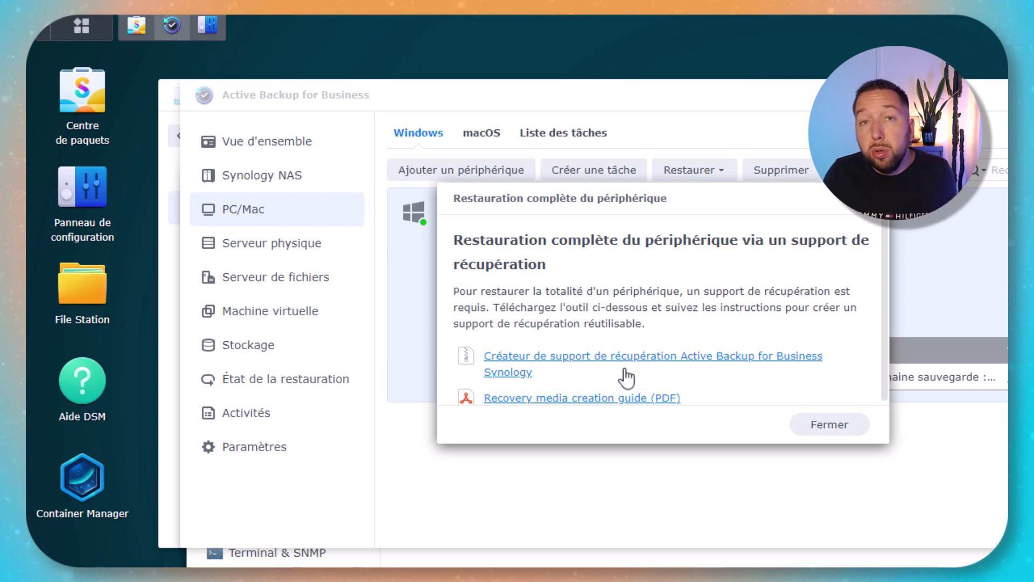
scroll(649, 366, "down", 1)
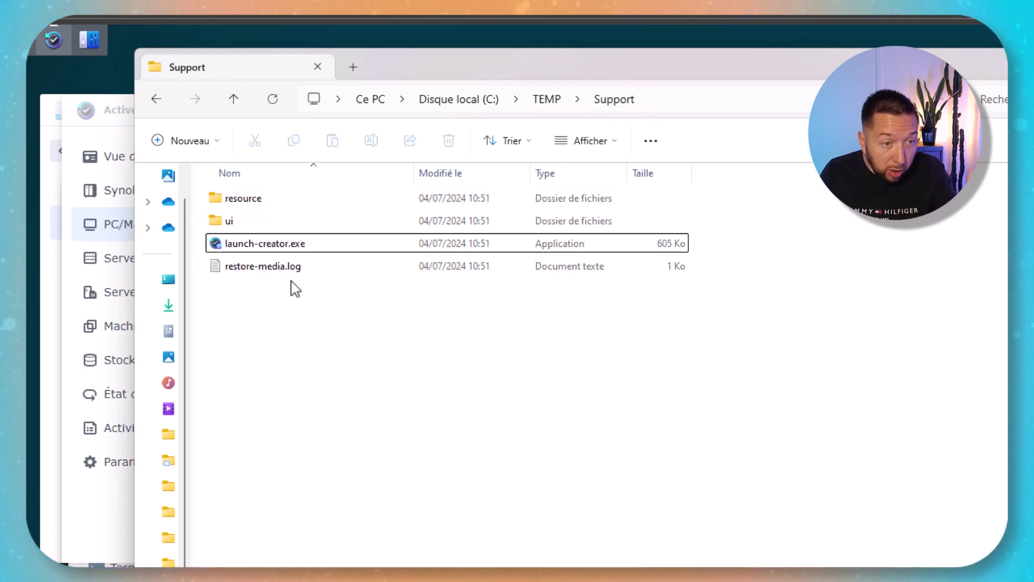
Run launch-creator.exe from C:\TEMP\Support and start creating ISO recovery media in C:\TEMP\Support, agreeing to download Windows ADK
left_click(274, 245)
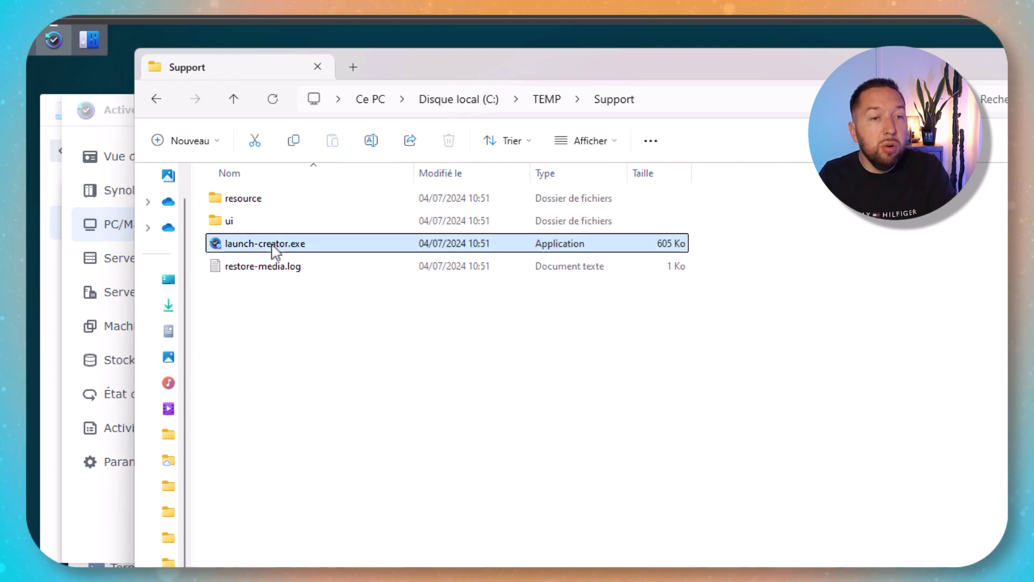
double_click(274, 245)
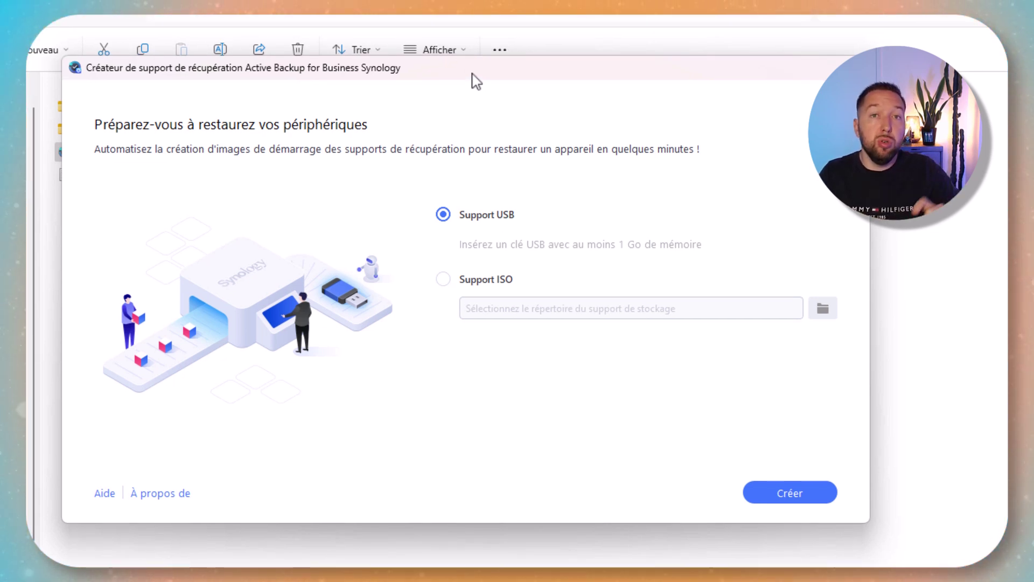
left_click(450, 285)
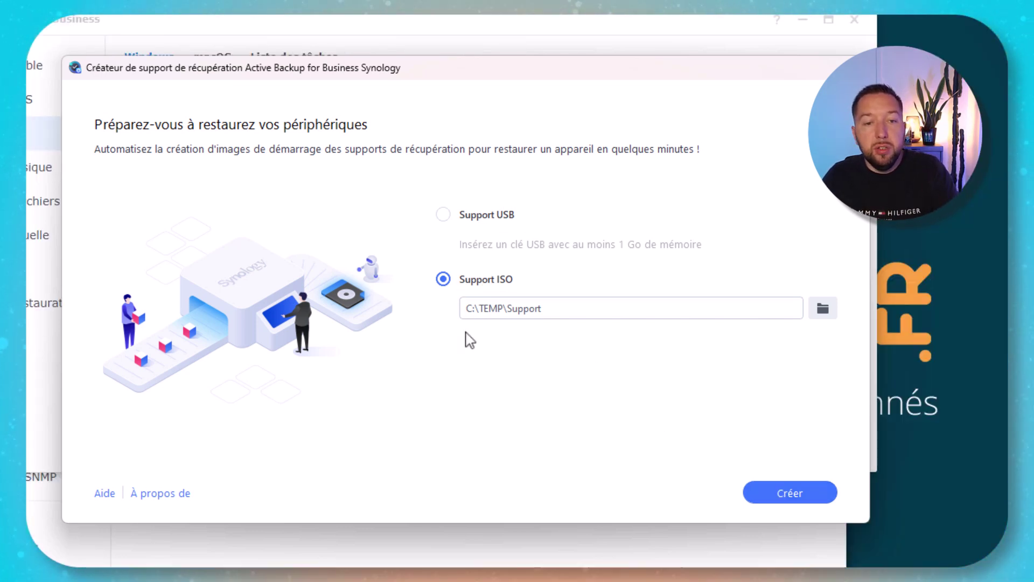
left_click(782, 500)
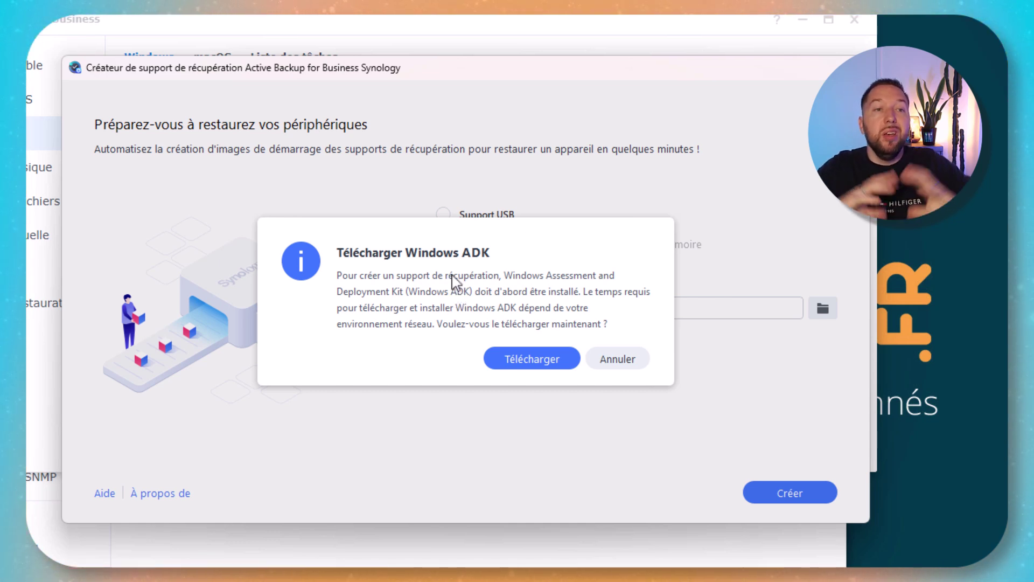
left_click(541, 357)
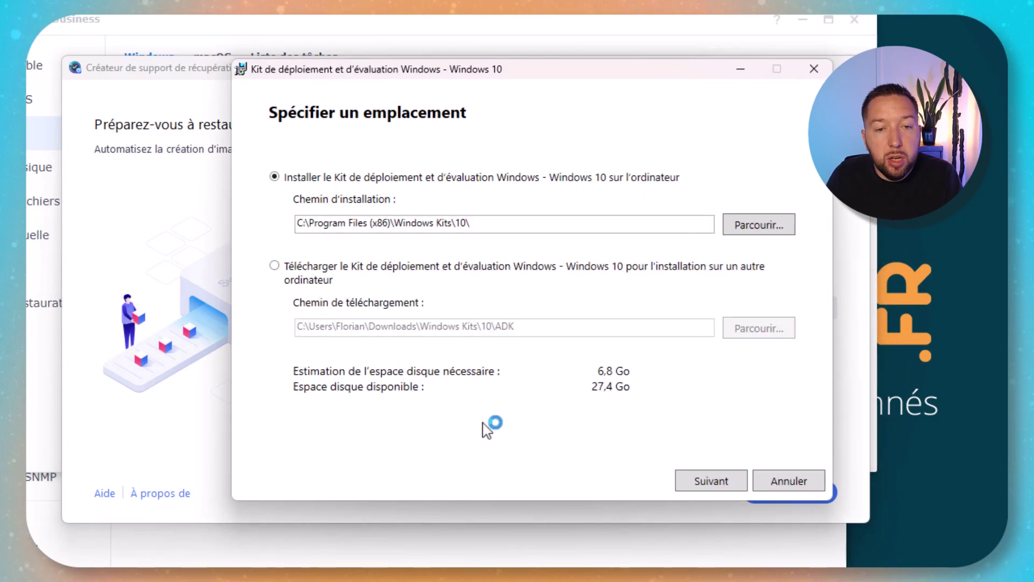
Set up Windows ADK with the default installation path, decline sending anonymous usage data, and accept the licence agreement
left_click(728, 488)
left_click(315, 324)
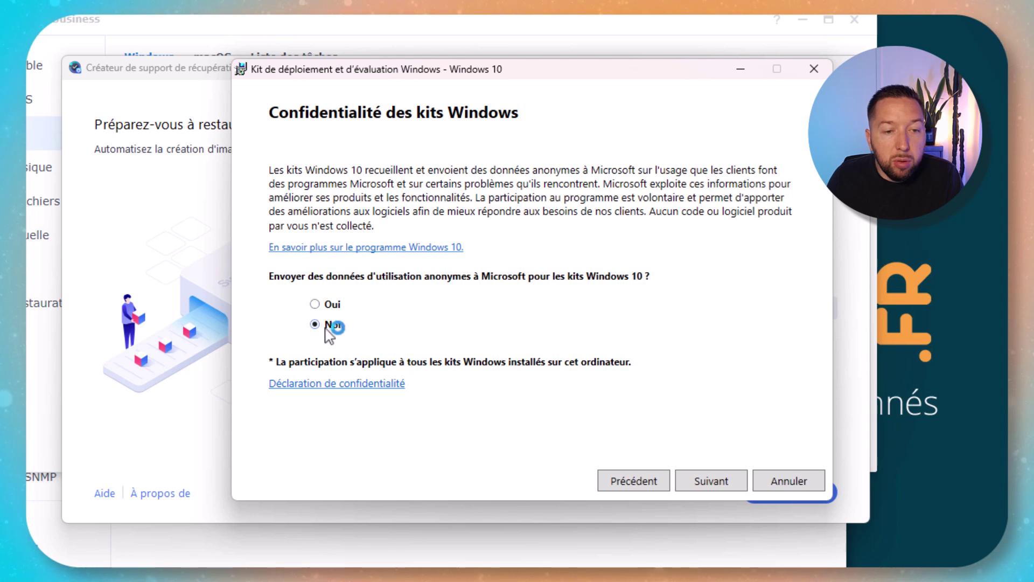
left_click(714, 484)
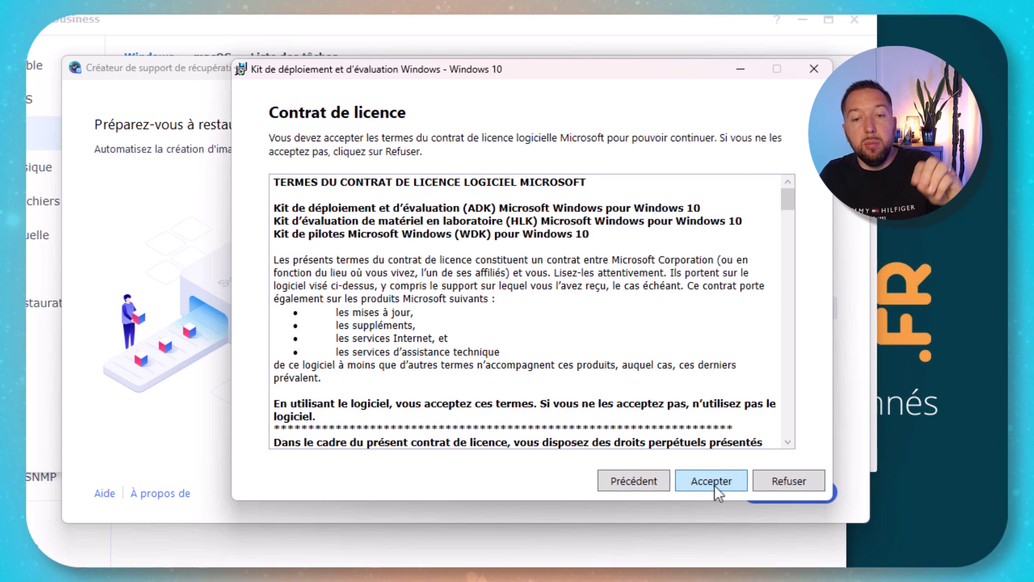
left_click(716, 548)
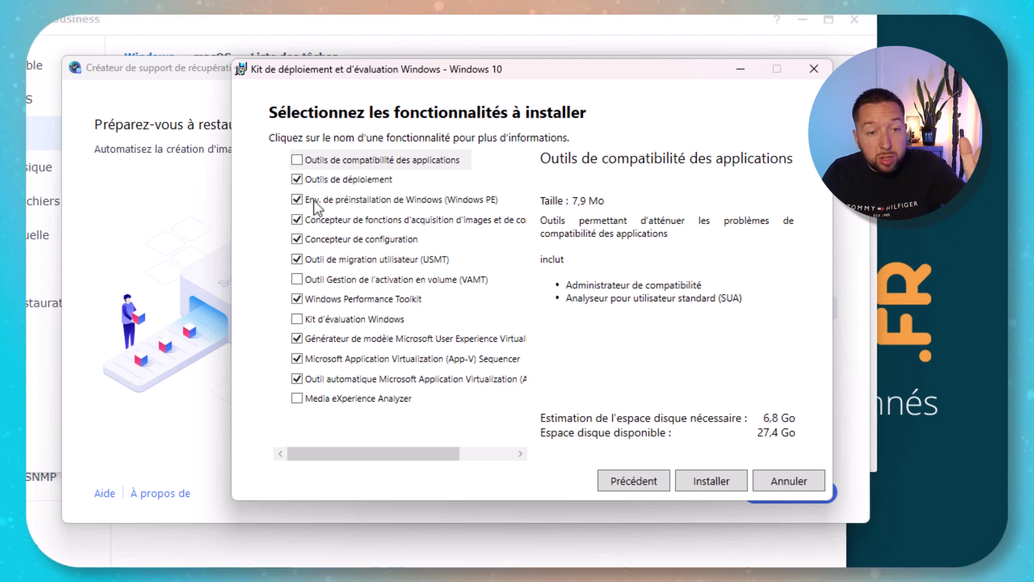
Keep only Outils de déploiement and Env. de préinstallation de Windows (Windows PE) selected among the ADK features and install them
left_click(295, 188)
left_click(337, 201)
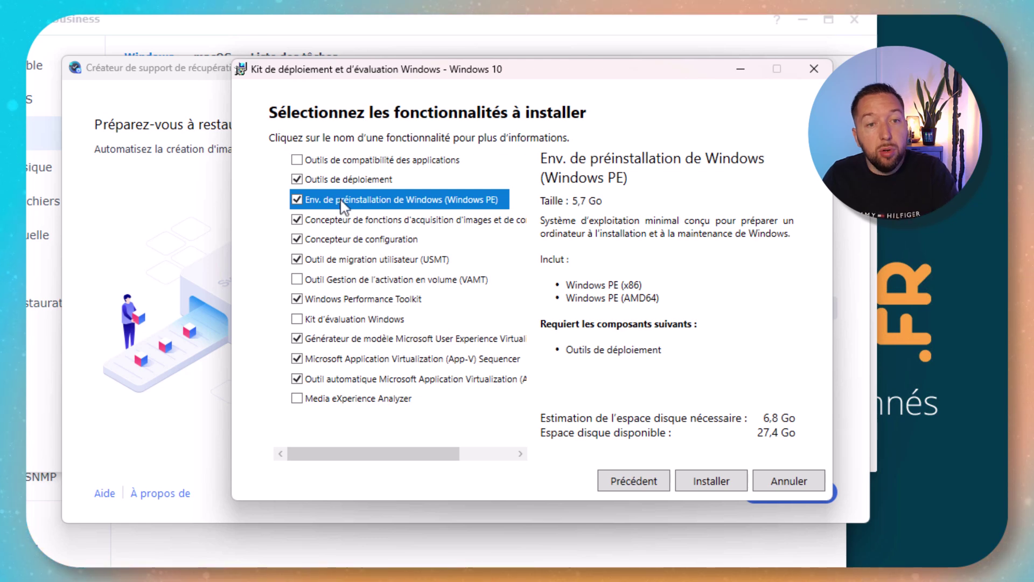
left_click(297, 220)
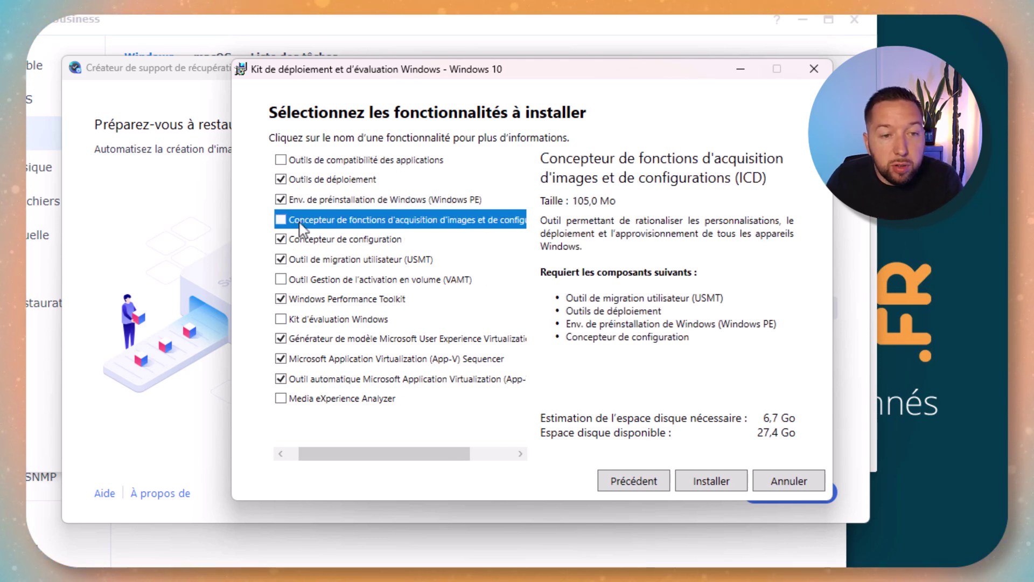
left_click(284, 240)
left_click(284, 260)
left_click(285, 299)
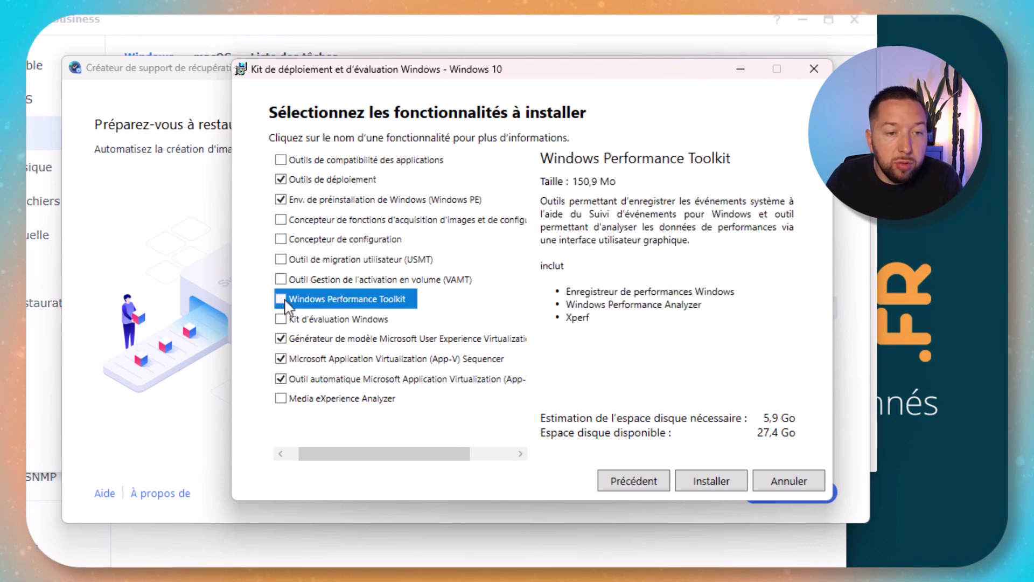
left_click(281, 338)
left_click(281, 358)
left_click(280, 379)
left_click_drag(339, 454, 328, 461)
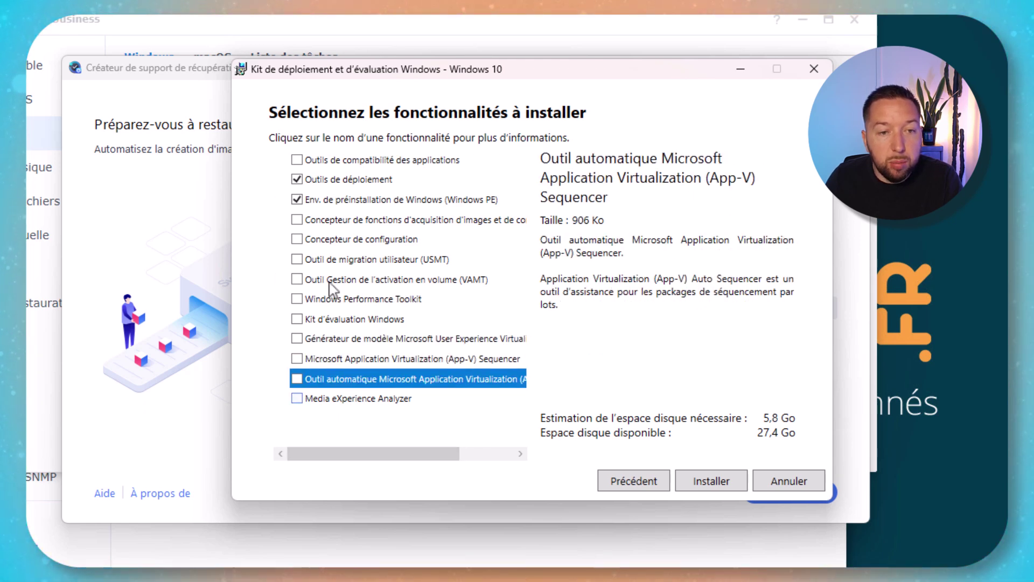
left_click(341, 179)
left_click(317, 195)
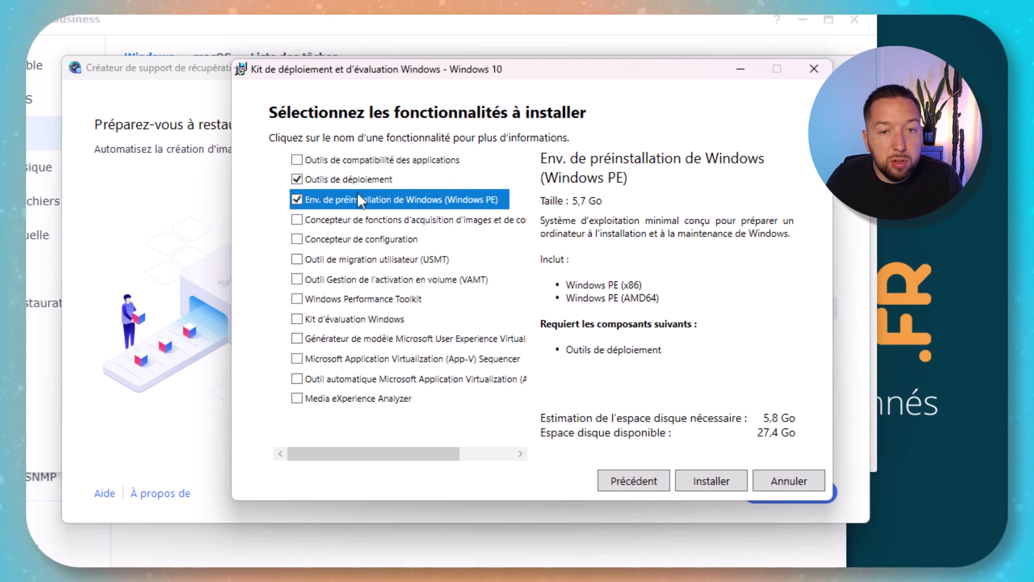
left_click(718, 481)
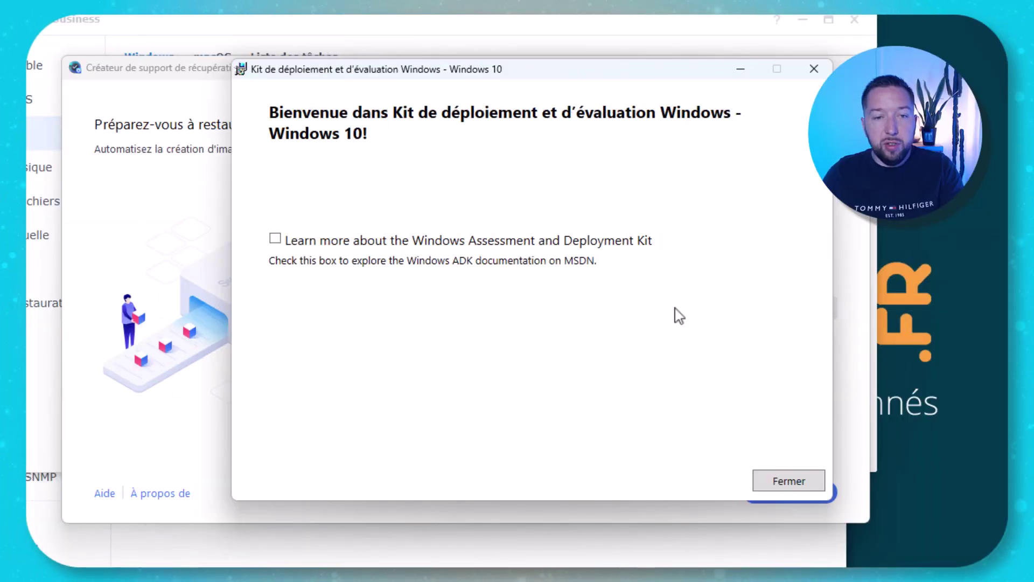
Close the ADK installer, create the ISO recovery media in C:\TEMP\Support, and select Synology Restore Media.iso in the folder
left_click(772, 485)
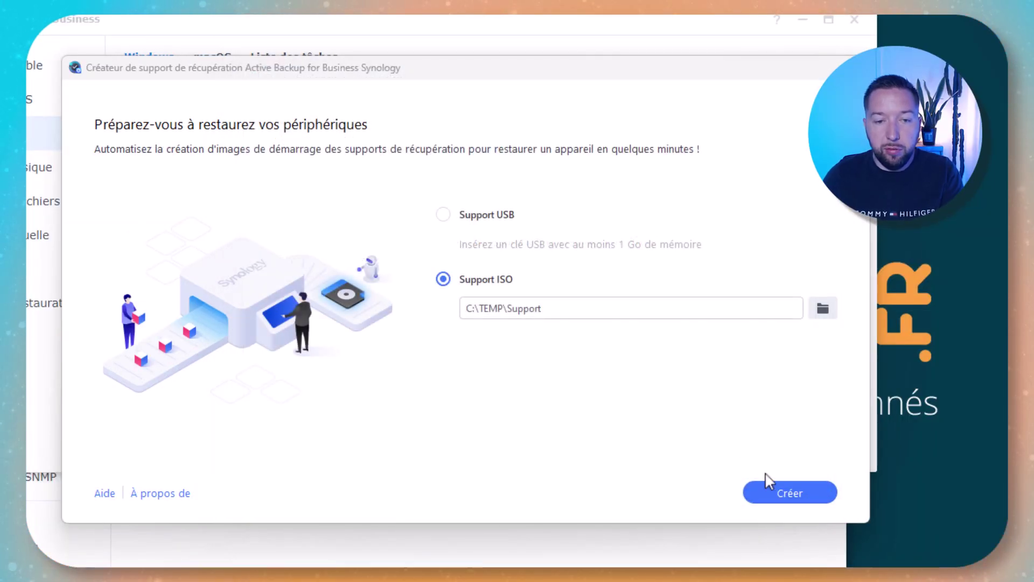
left_click(787, 493)
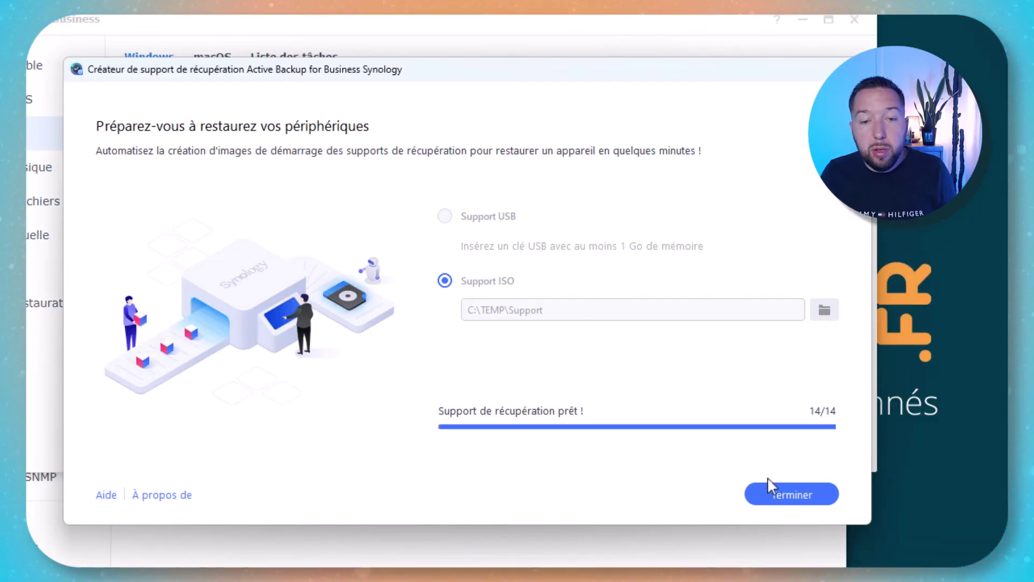
left_click(775, 493)
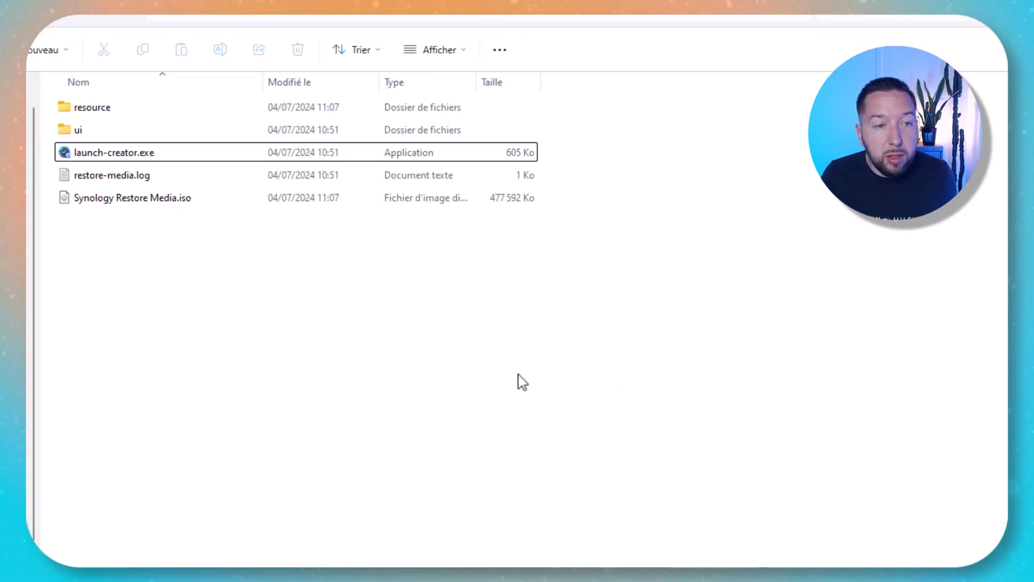
left_click(184, 203)
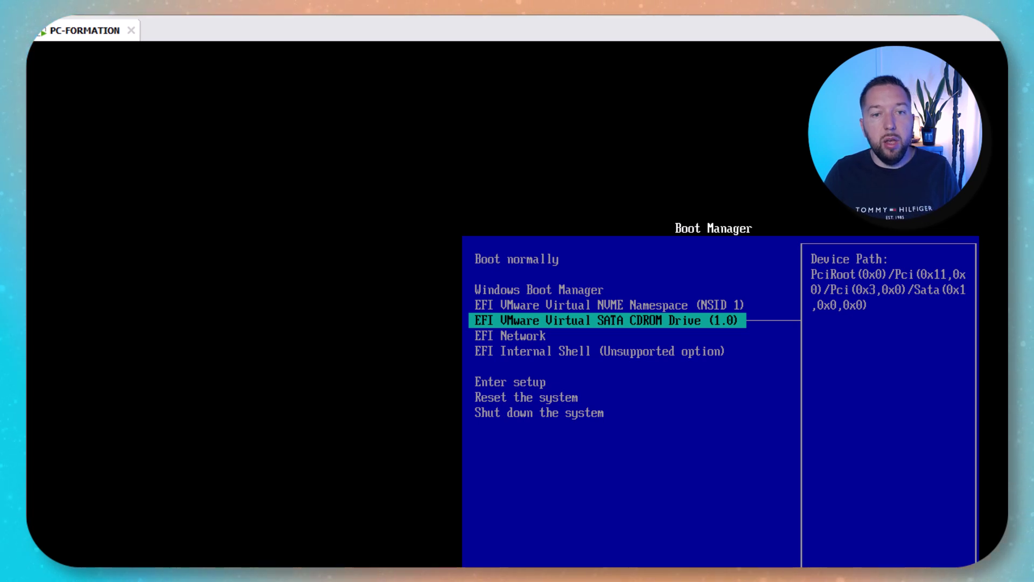
Boot PC-FORMATION from the EFI VMware Virtual SATA CDROM Drive (1.0)
key("Return")
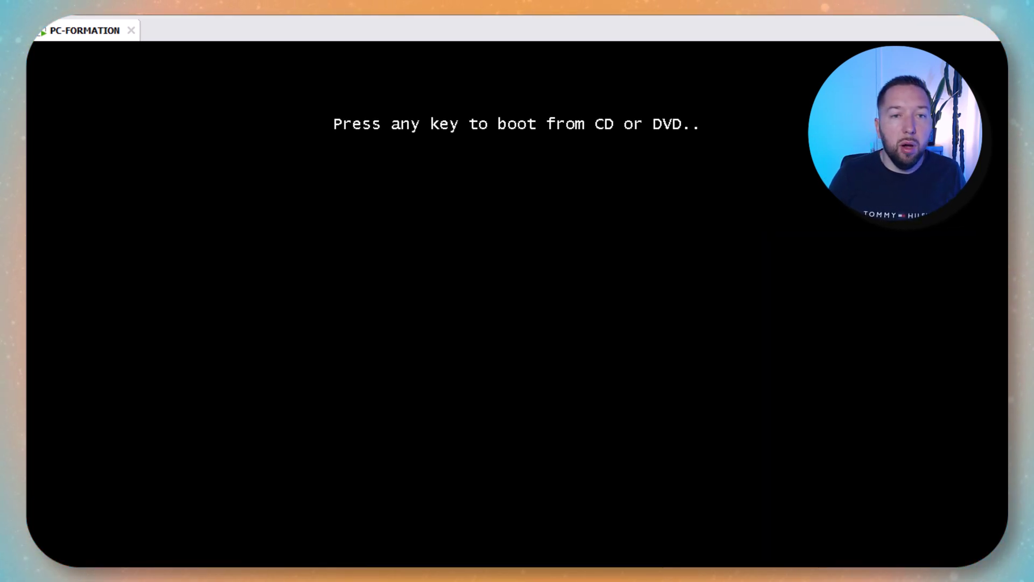
key("Return")
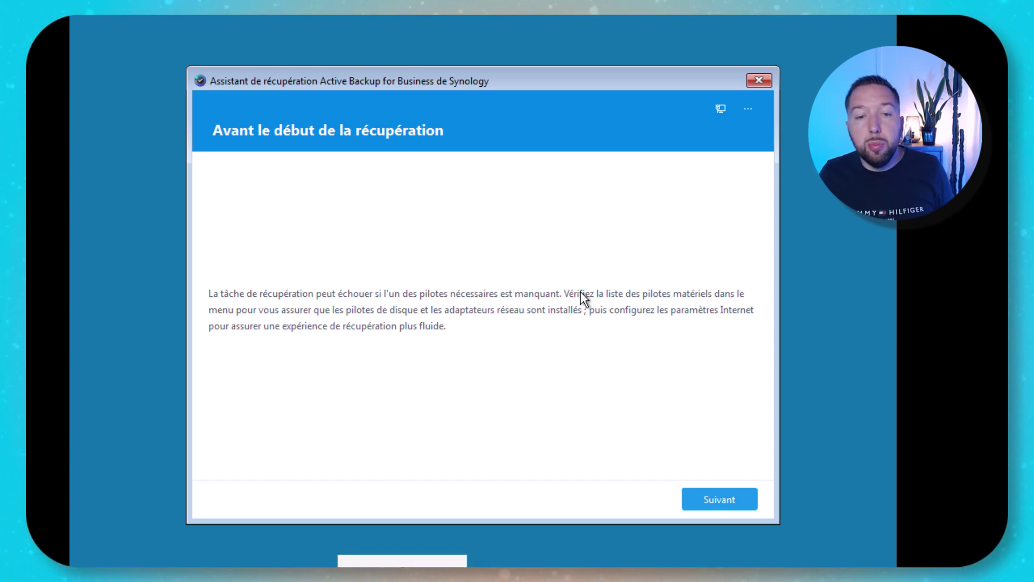
Connect the recovery wizard to the NAS at 192.168.1.148 with the backup account and its password, accepting the untrusted SSL certificate
left_click(708, 500)
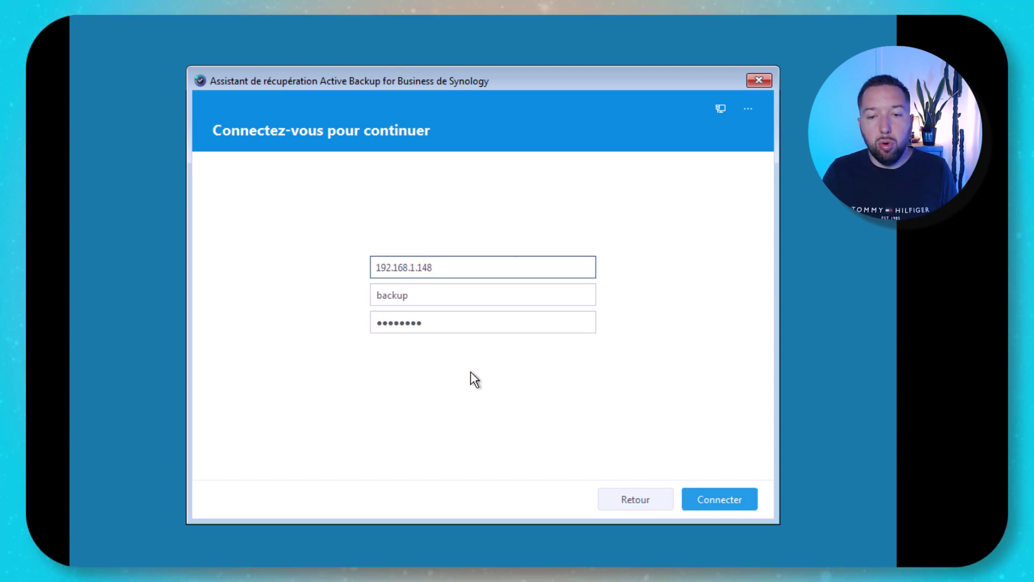
left_click(725, 500)
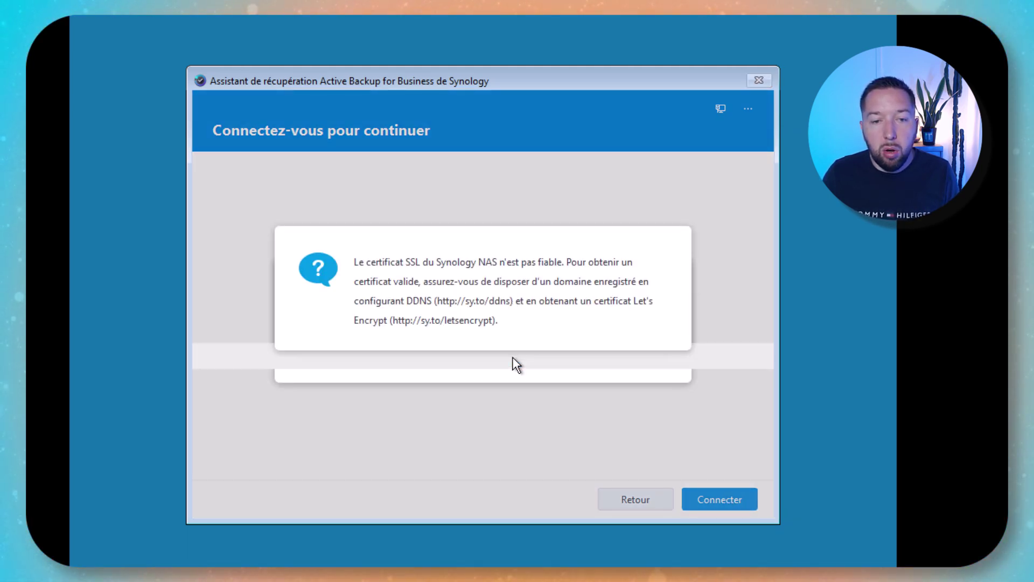
left_click(513, 356)
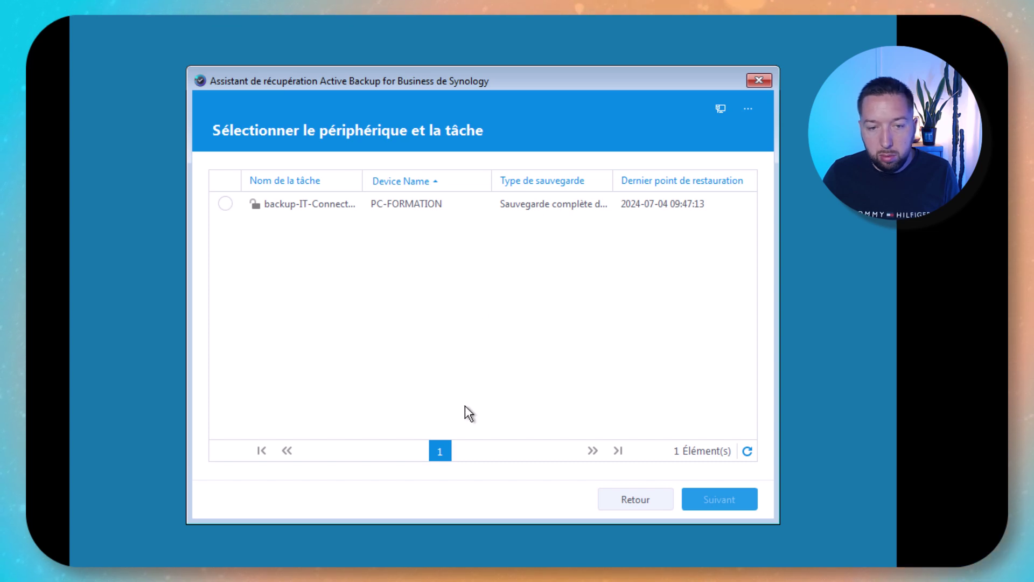
left_click(227, 203)
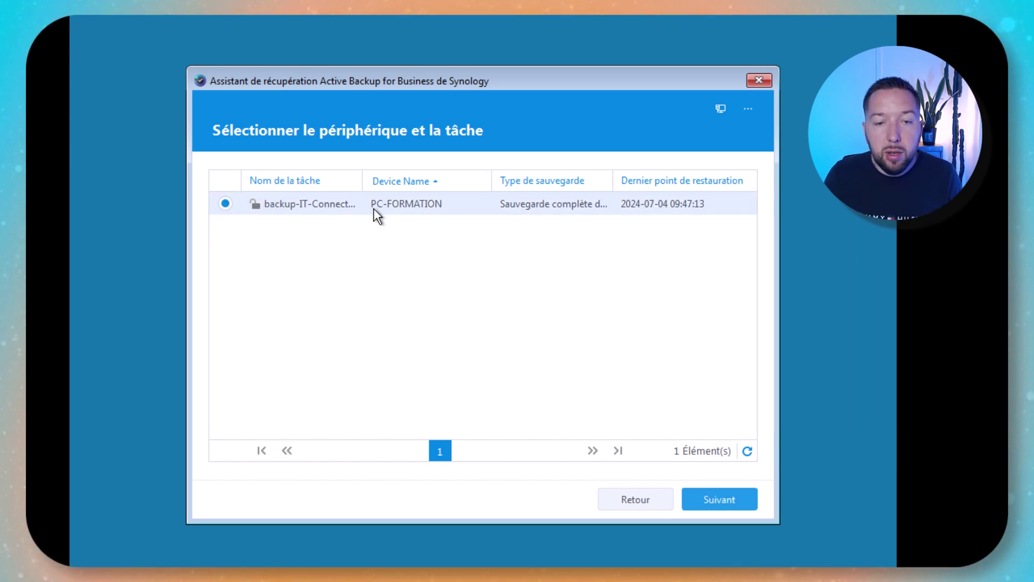
left_click(725, 497)
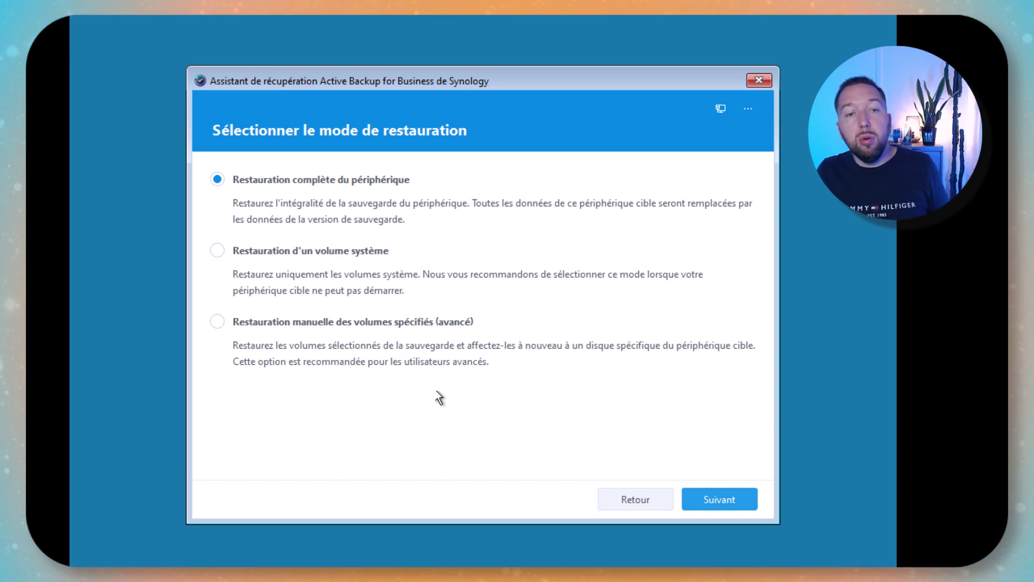
left_click(726, 502)
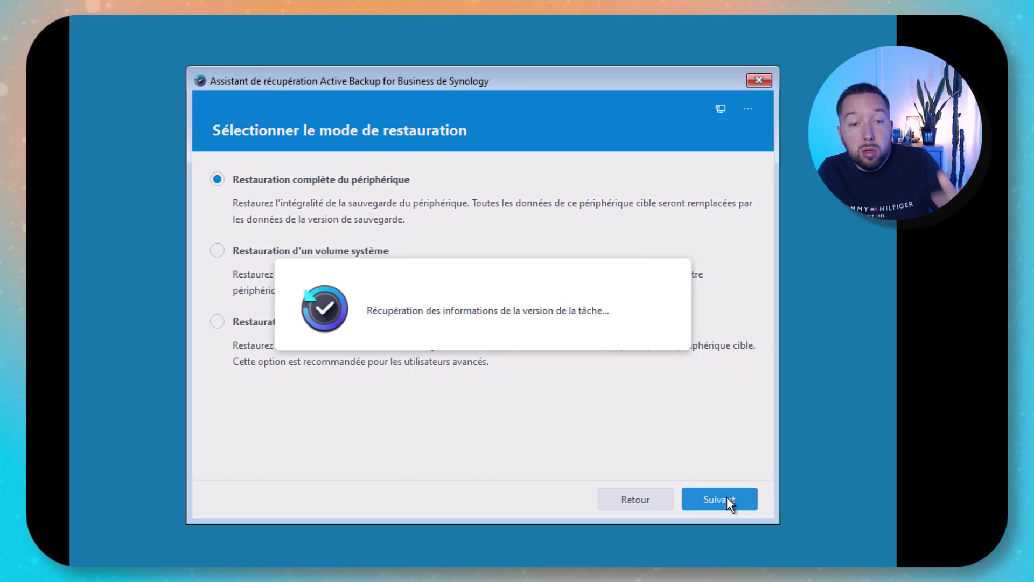
left_click(227, 184)
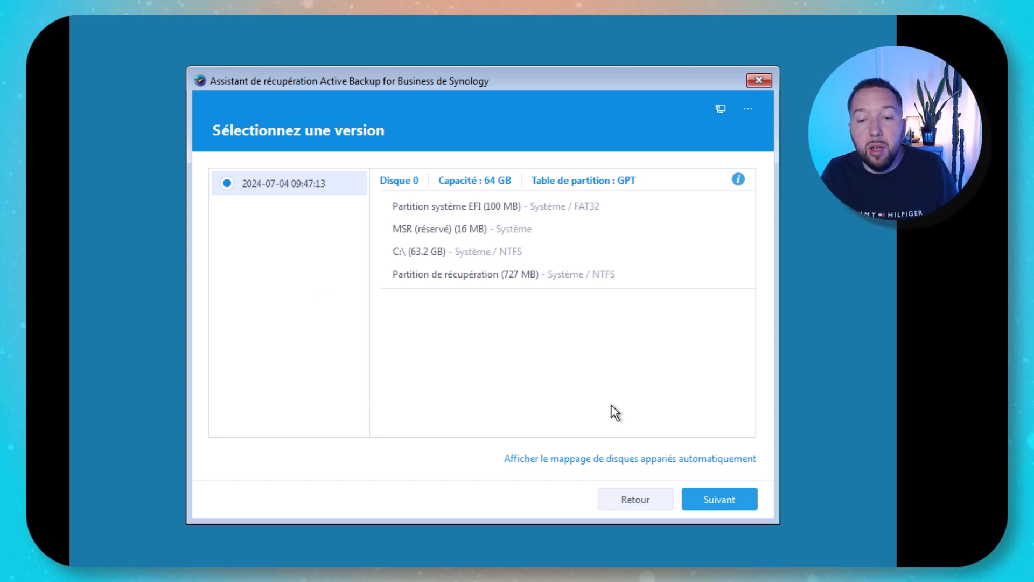
left_click(729, 497)
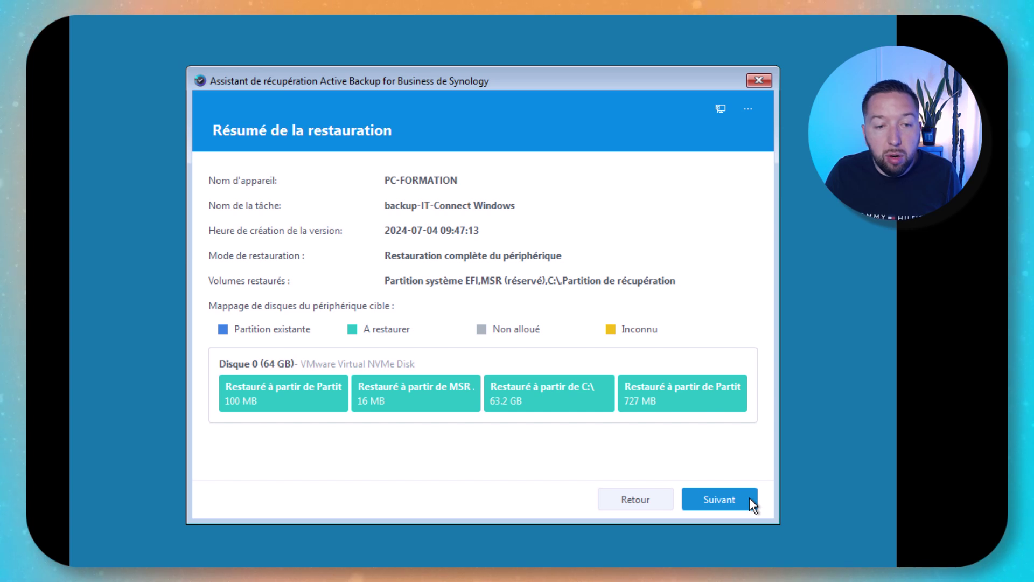
left_click(725, 502)
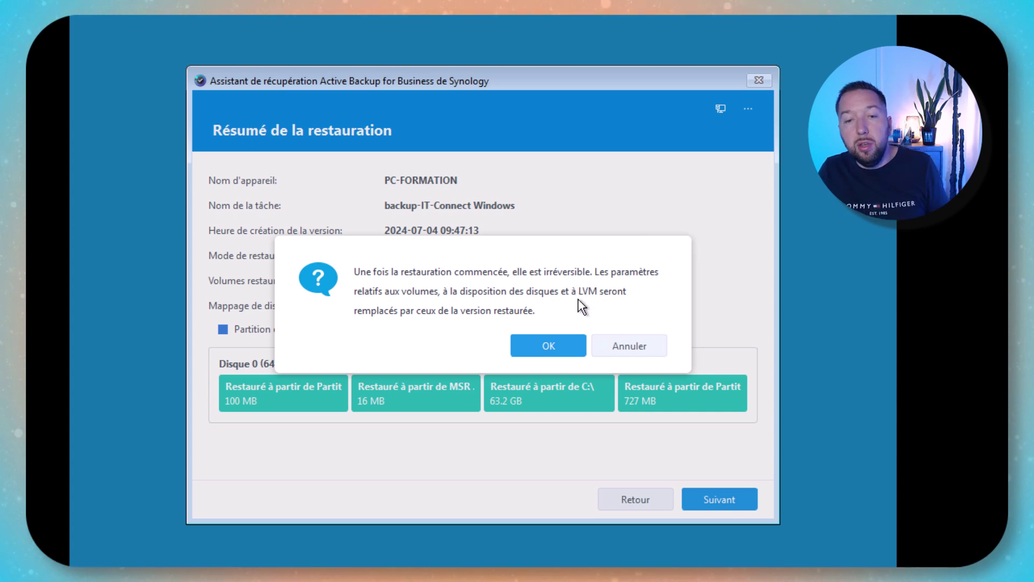
left_click(560, 346)
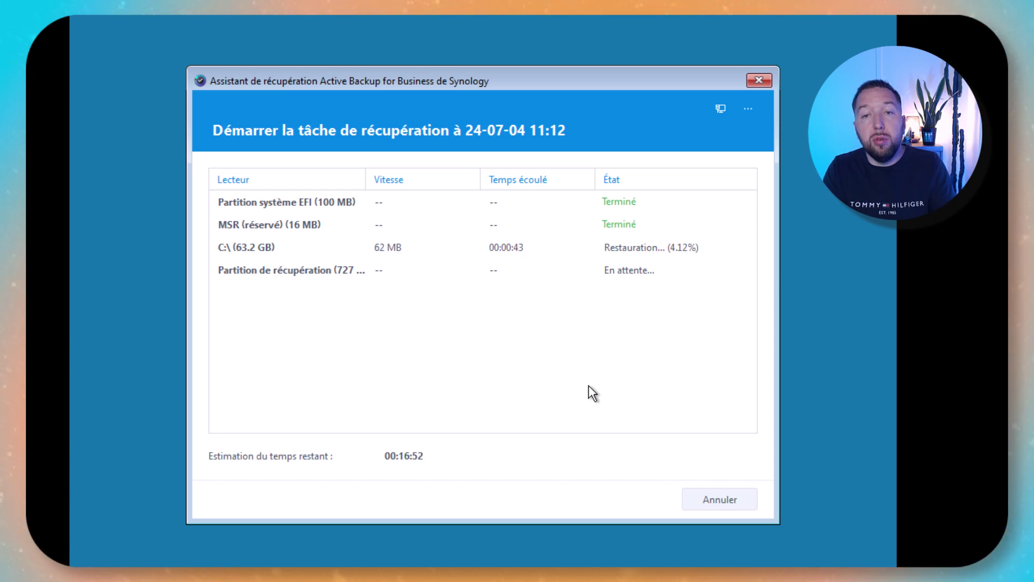
left_click(748, 110)
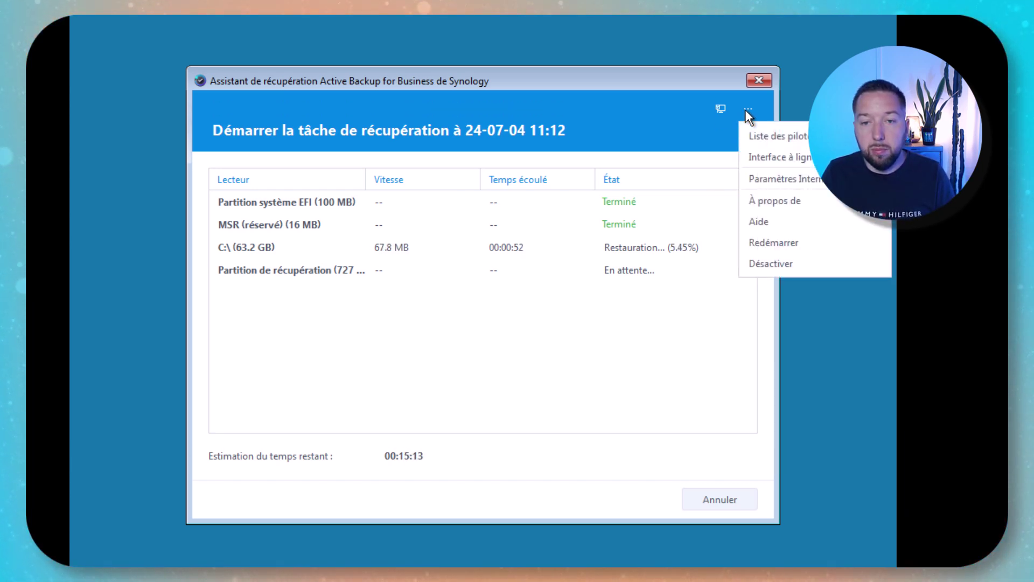
left_click(562, 442)
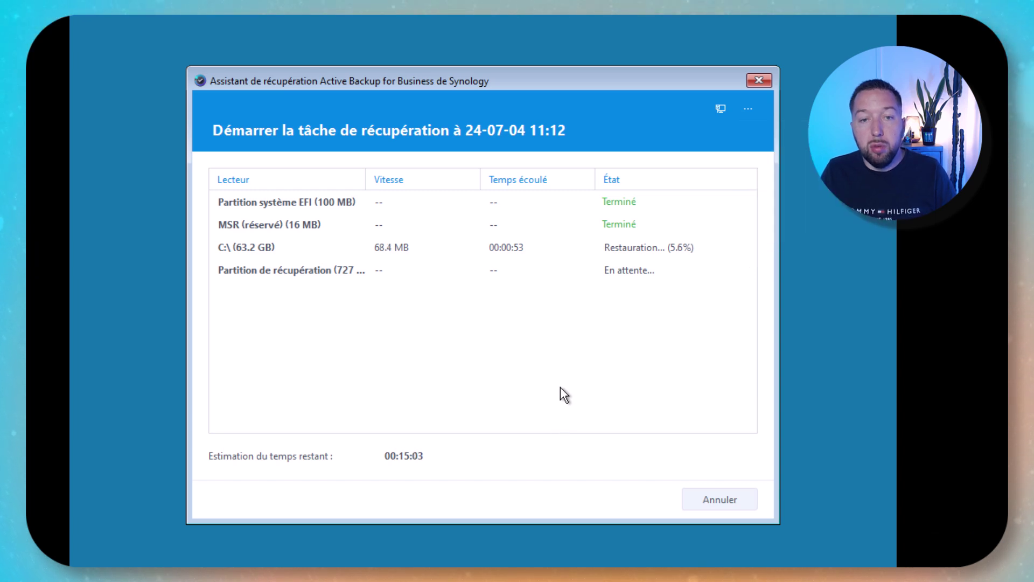
left_click(748, 109)
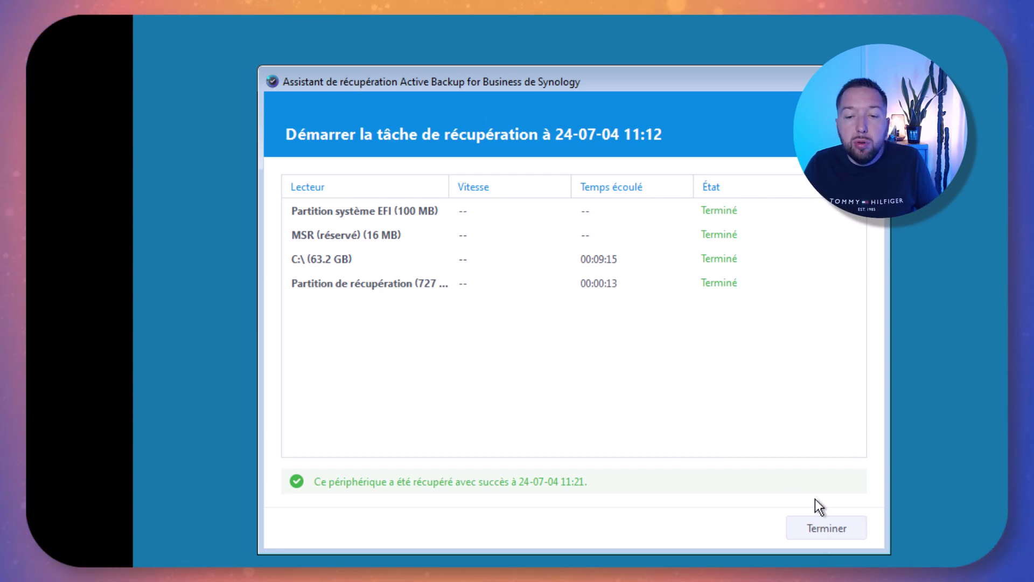
Finish the recovery wizard and restart the restored computer
left_click(807, 529)
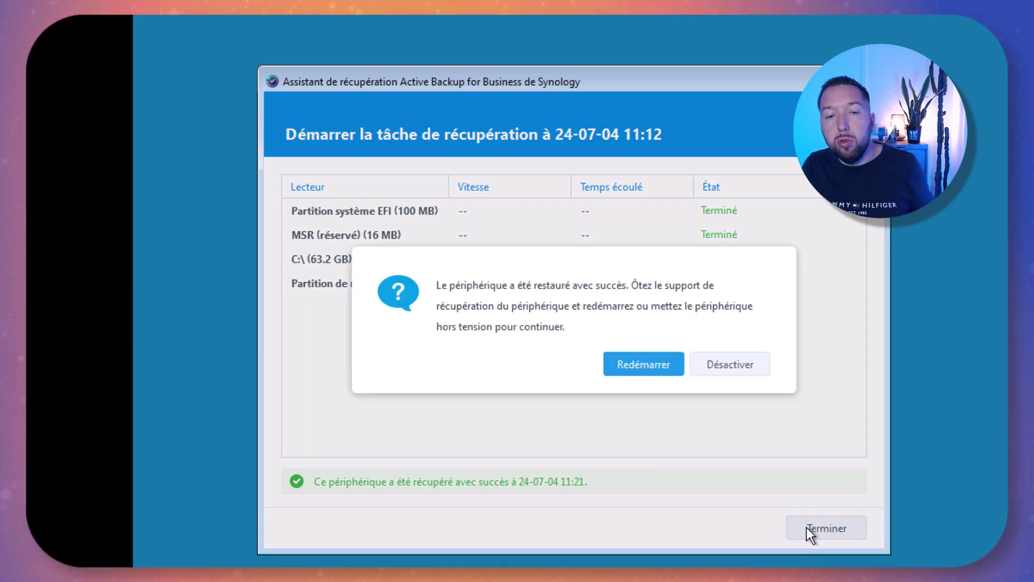
left_click(651, 366)
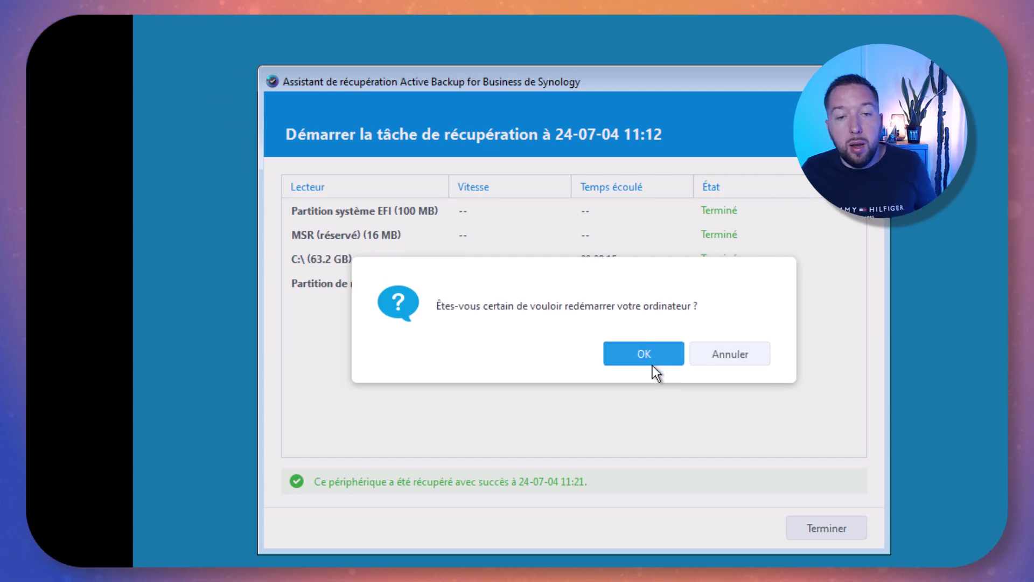
left_click(645, 353)
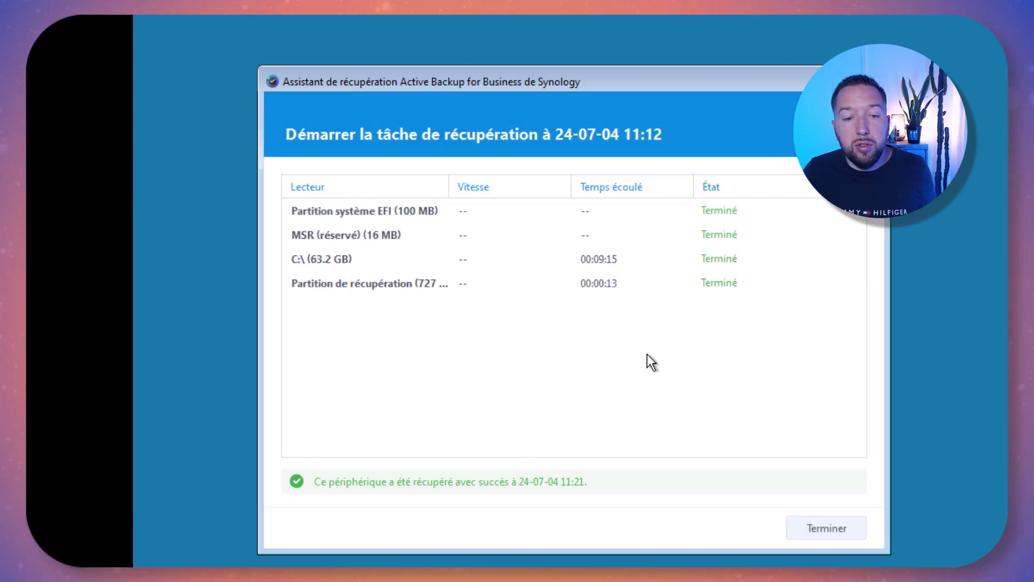